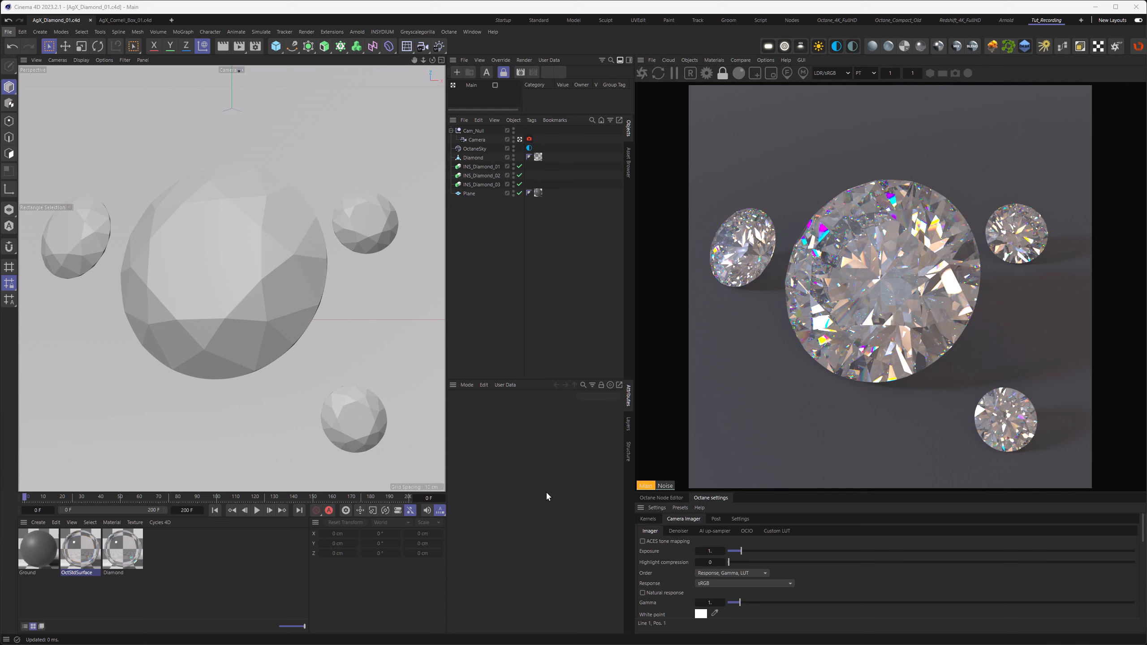
Compare the diamond render with ACES tone mapping on and off, leaving it off.
key(ctrl+z)
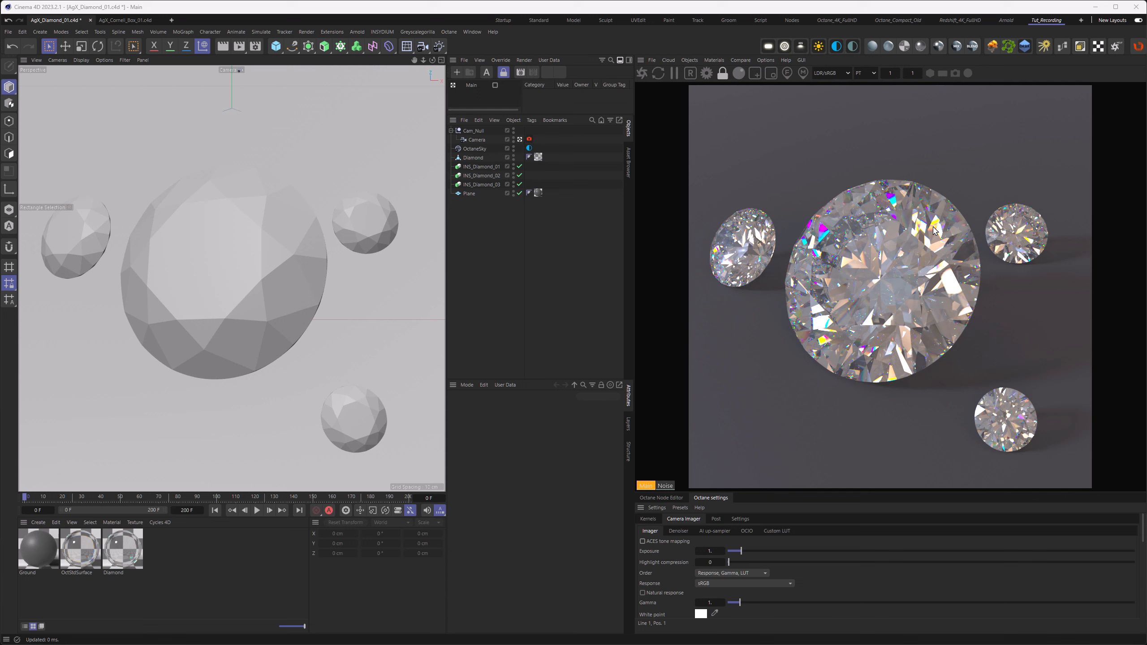
click(643, 542)
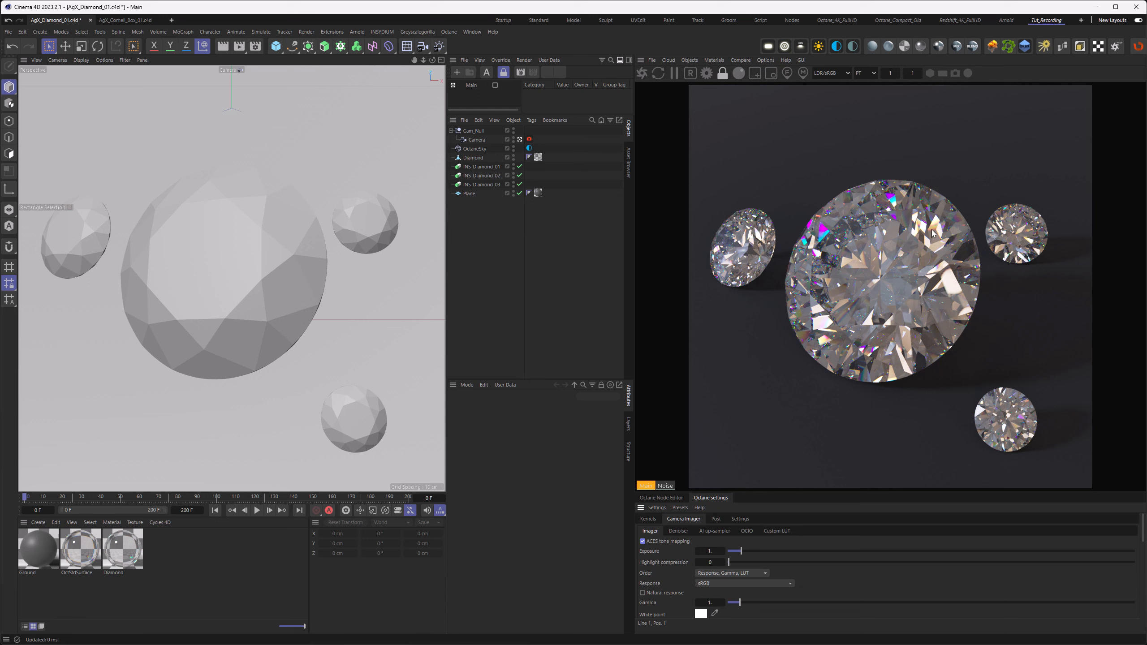
click(648, 543)
click(648, 543)
click(676, 541)
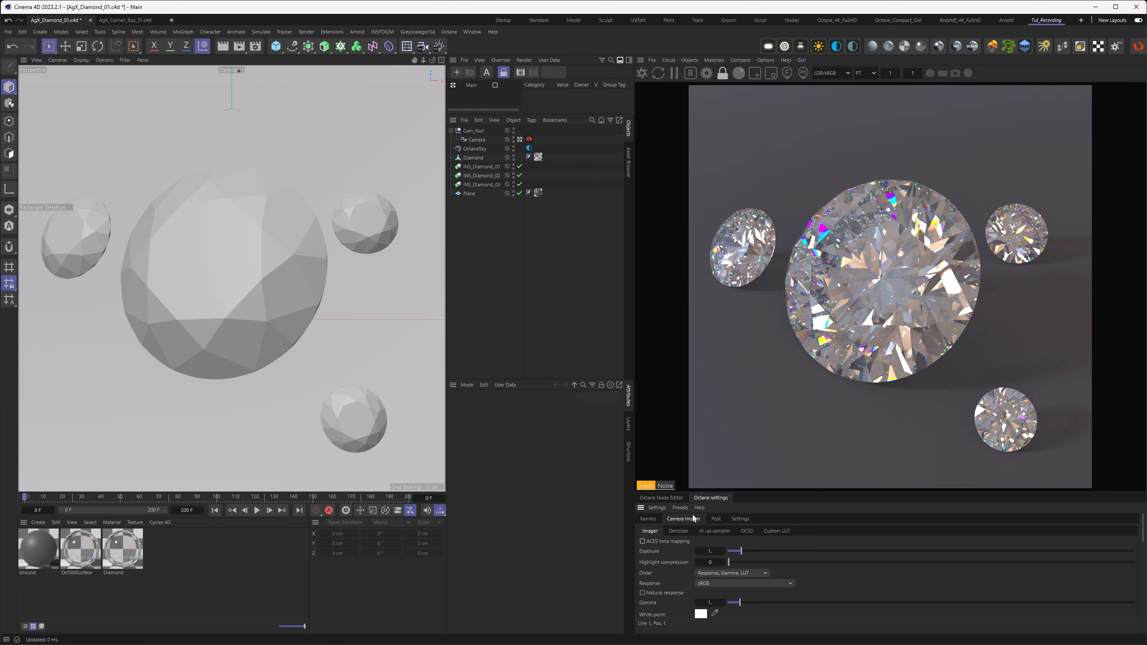
Compare the diamond render in the OCIO Appearance Punchy color space, returning the live render display to LDR/sRGB.
click(838, 74)
click(842, 153)
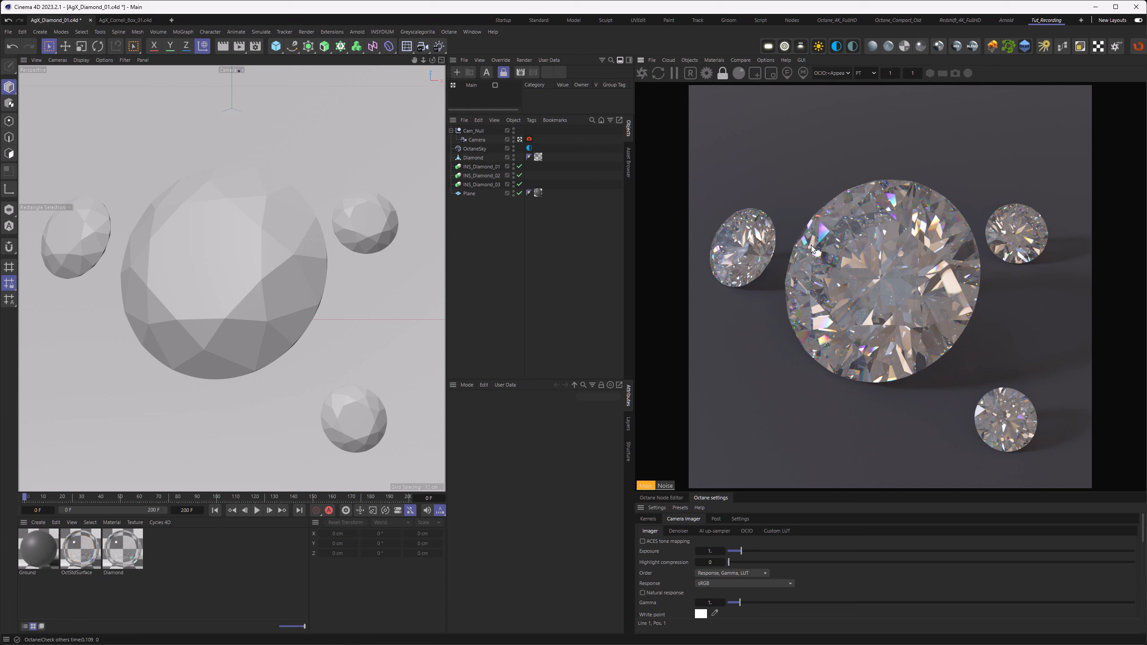
click(830, 72)
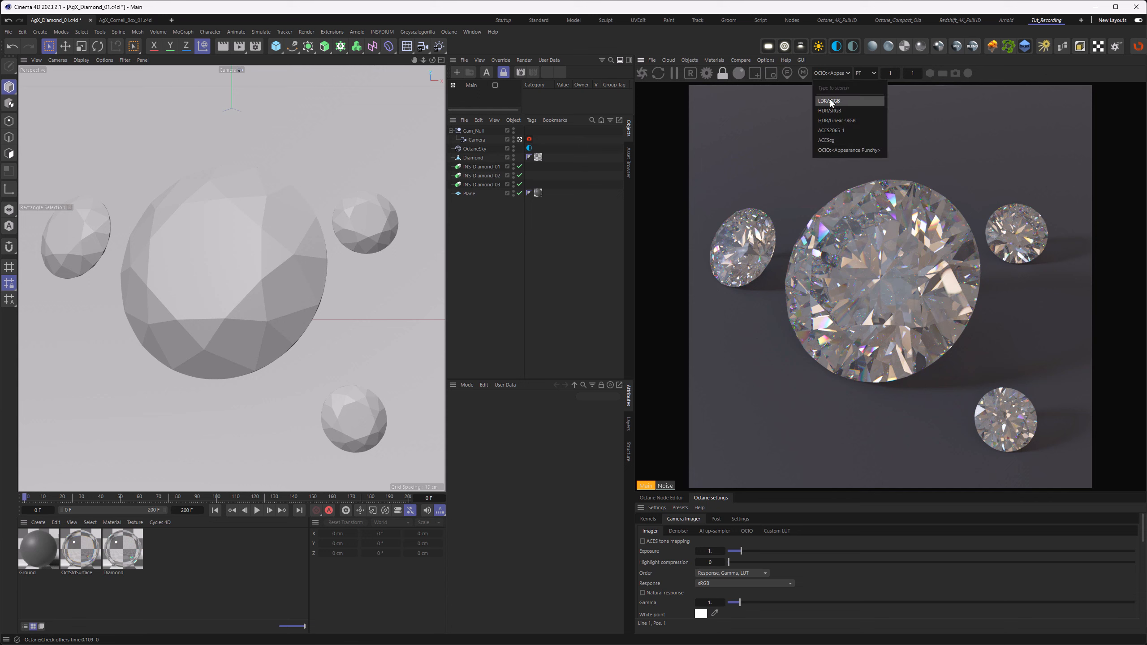
click(830, 103)
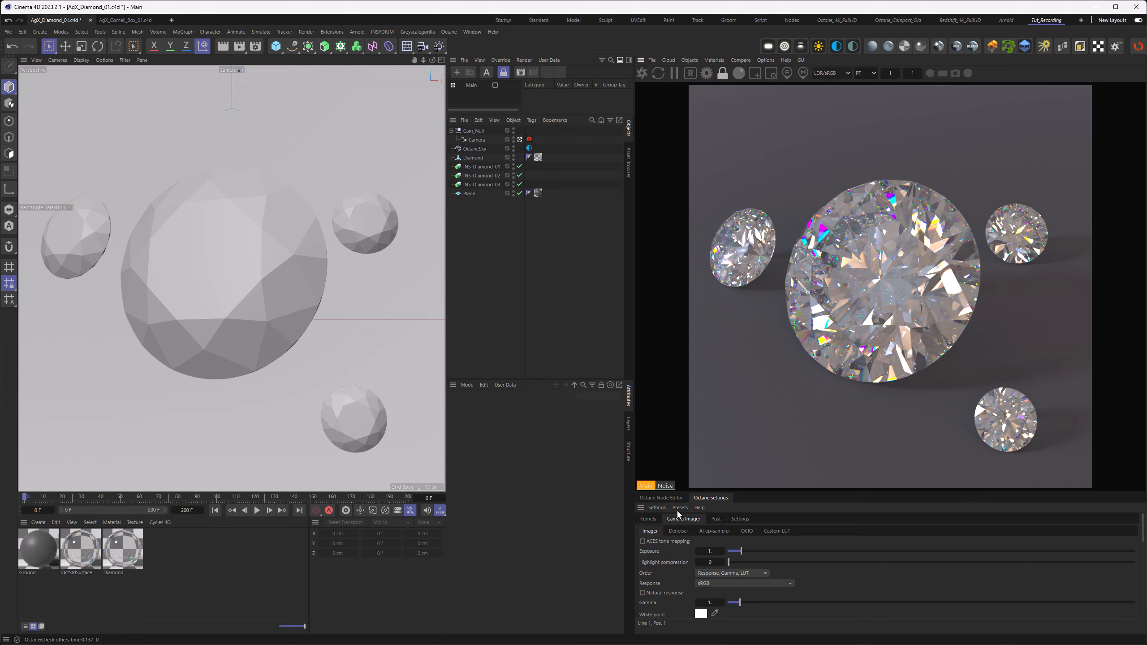
Enable ACES tone mapping and compare the result with the OCIO Appearance Punchy display, ending on LDR/sRGB.
click(668, 542)
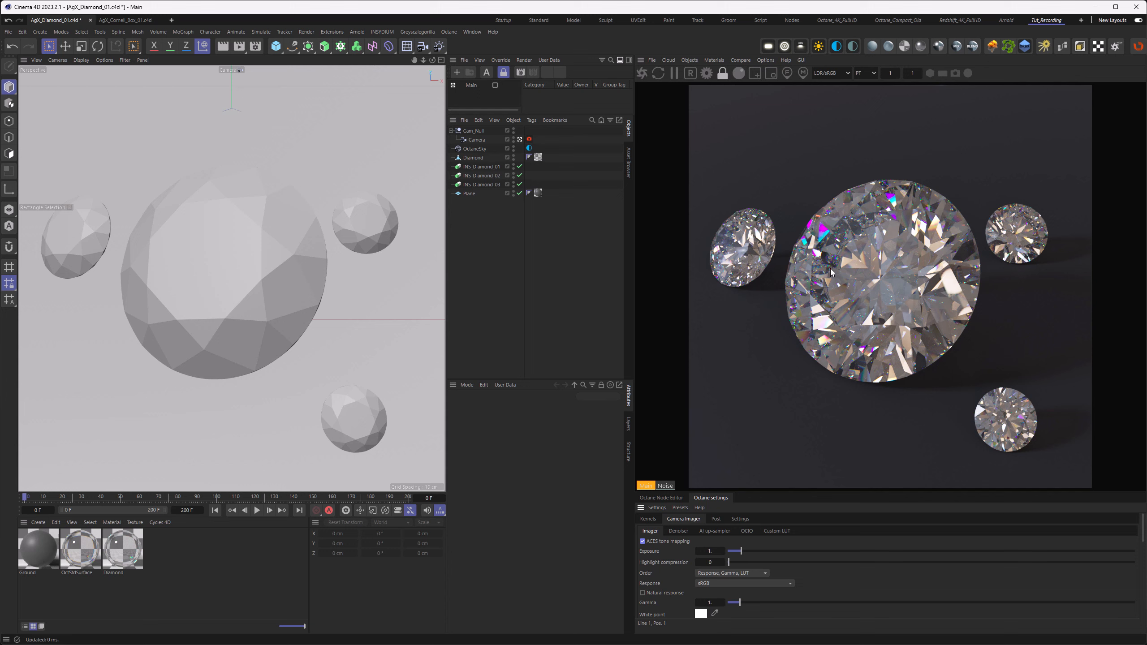
click(833, 74)
click(834, 151)
click(821, 73)
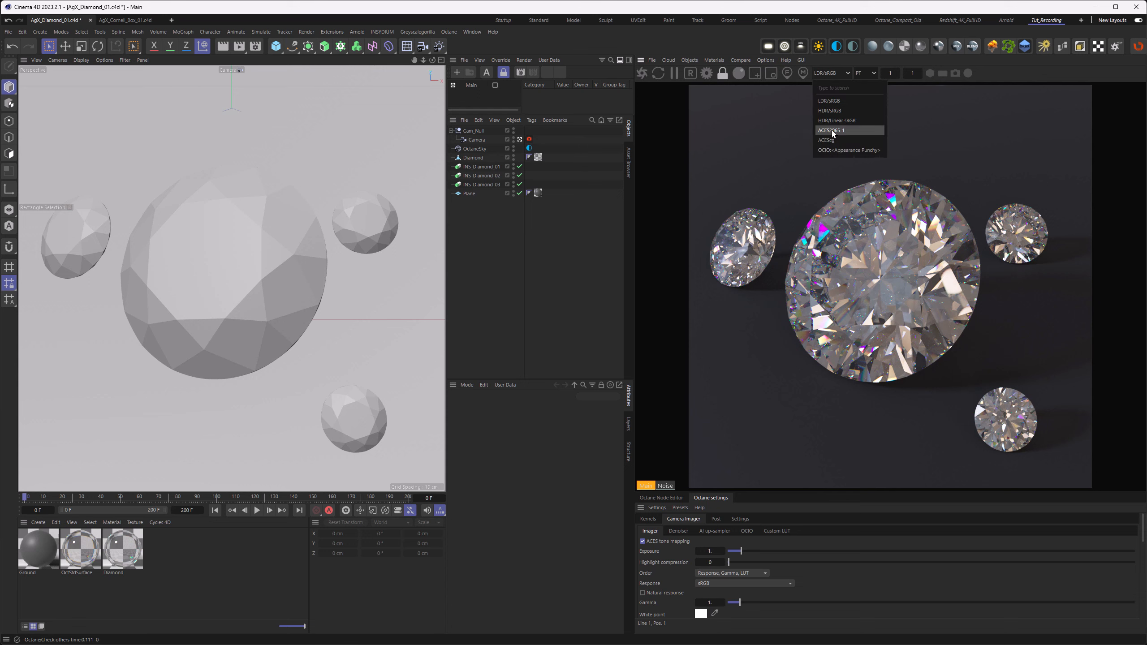
click(835, 150)
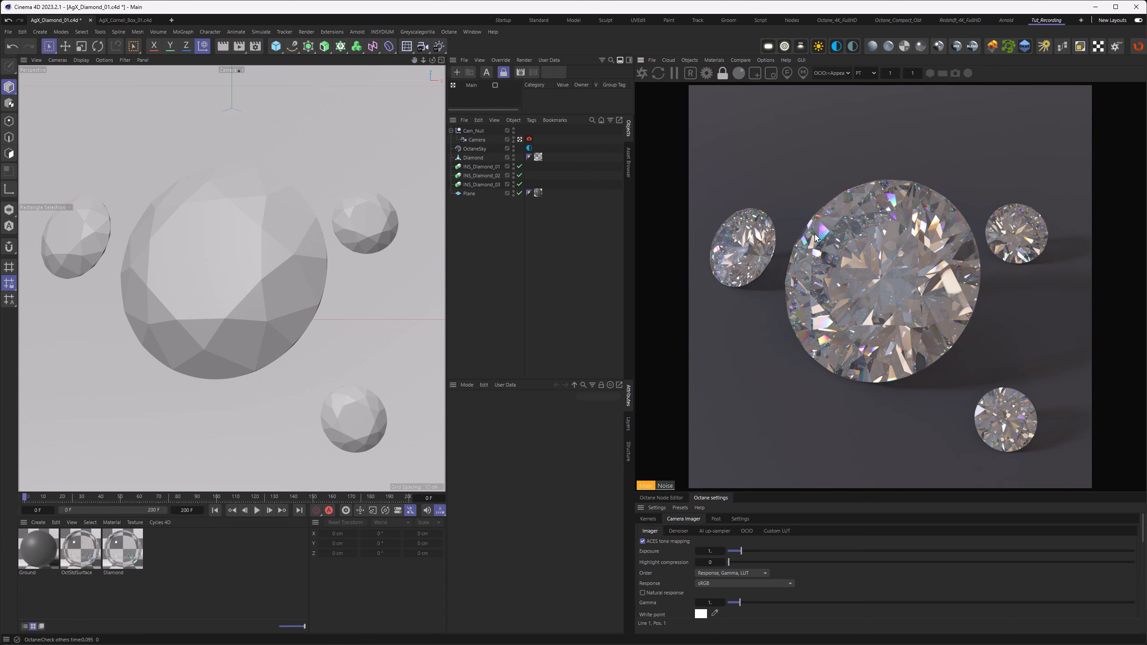
click(826, 73)
click(828, 101)
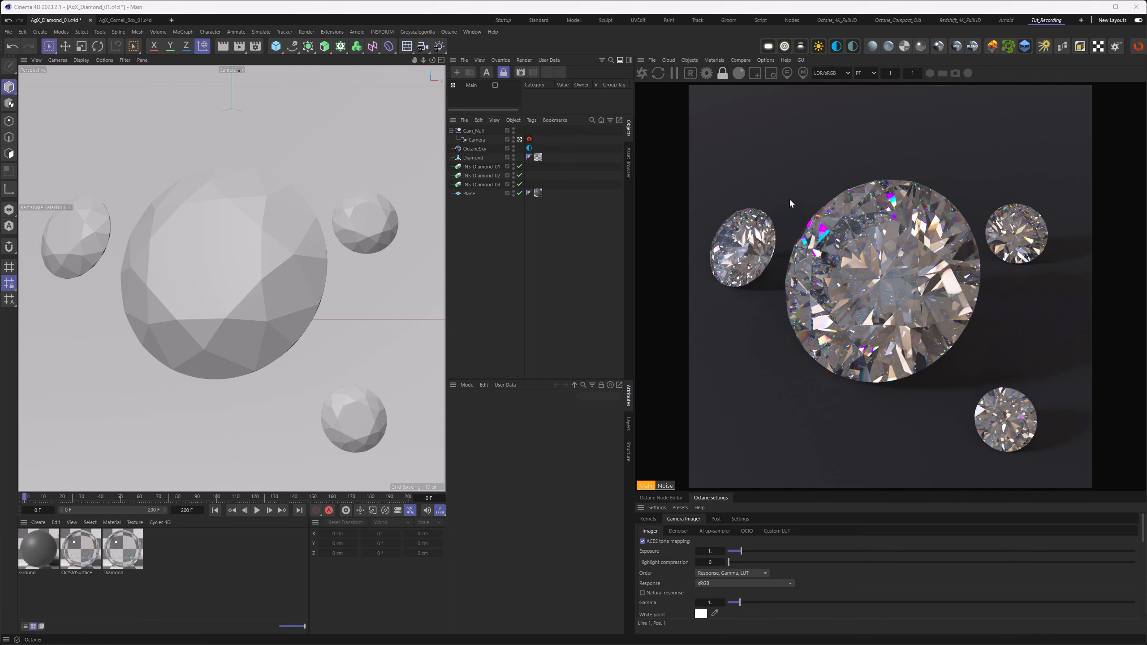
click(827, 73)
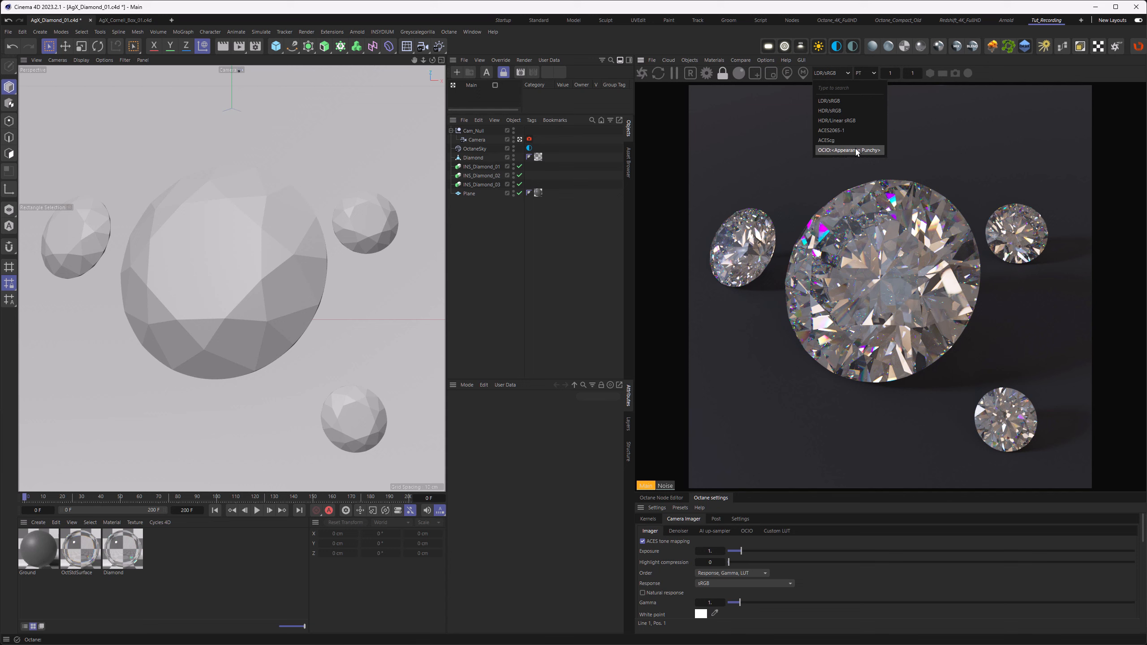
click(832, 169)
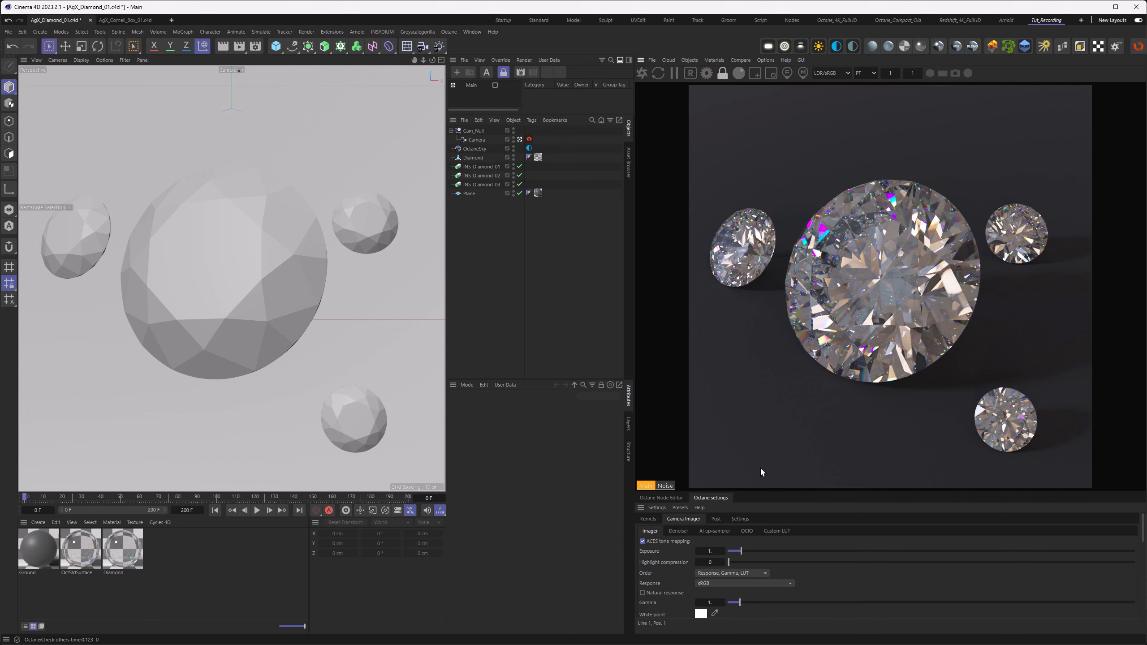
Load config.ocio from the AgX-main folder as the OCIO config file in Octane's color management settings.
click(740, 518)
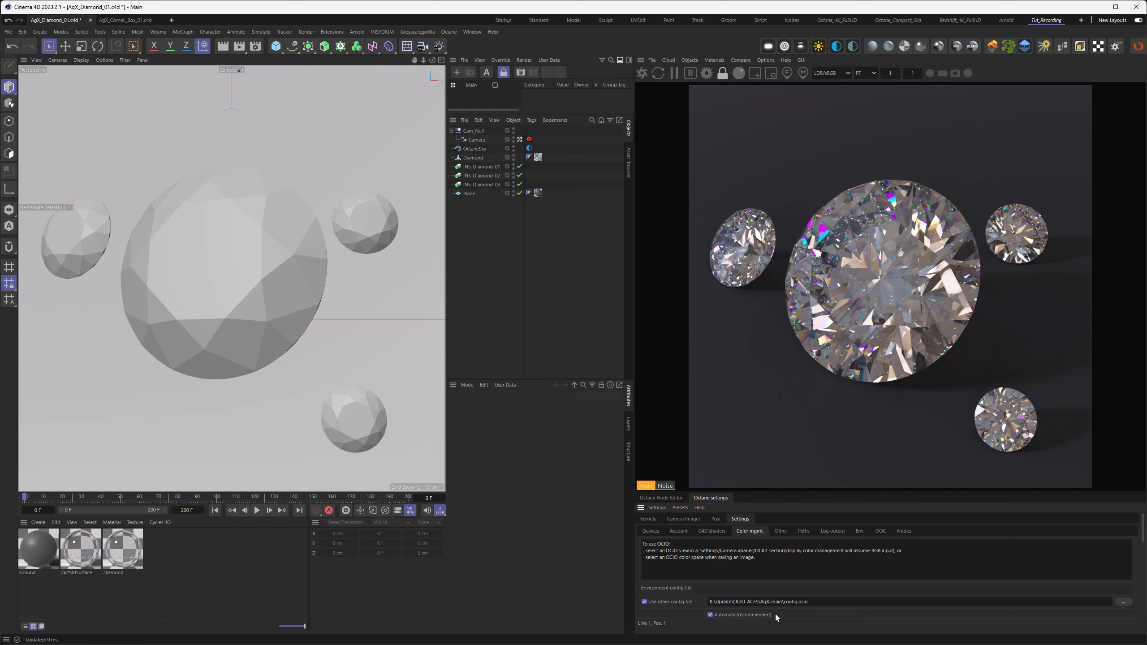
click(1124, 602)
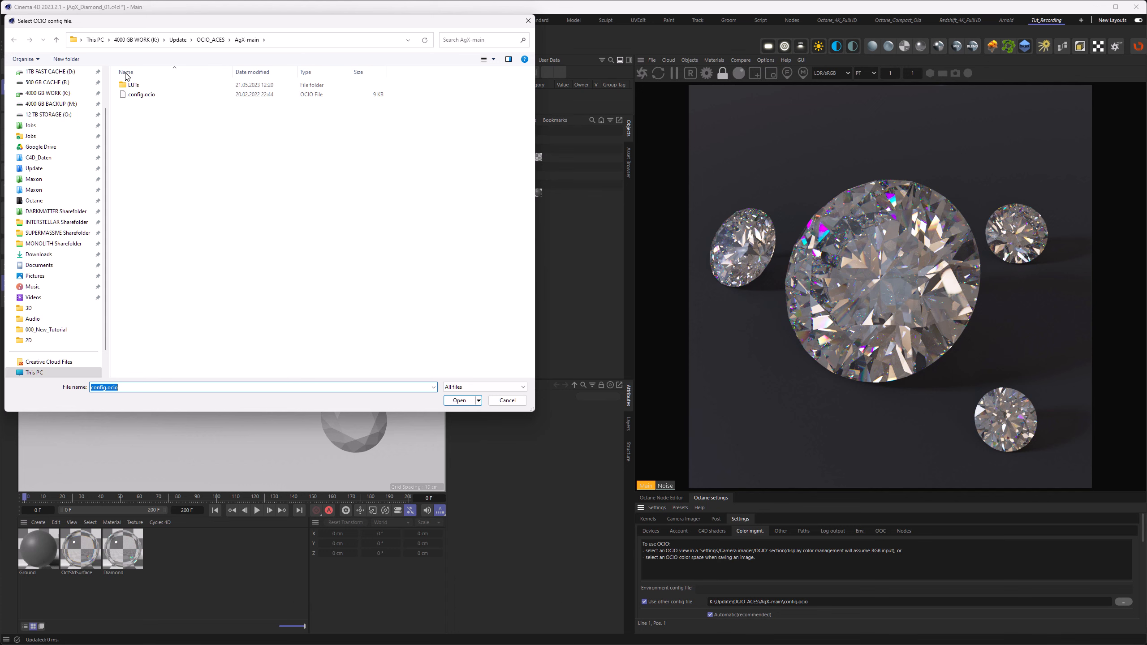
double_click(136, 94)
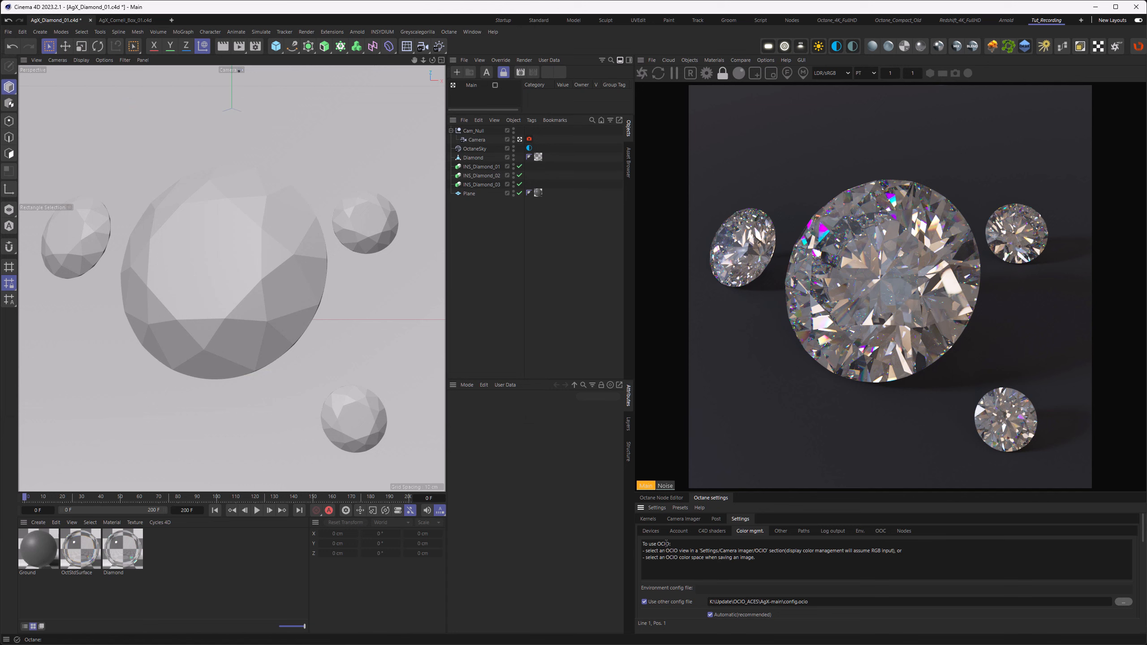
Open the camera imager's OCIO settings, enlarge the settings area and review the available OCIO views.
click(679, 519)
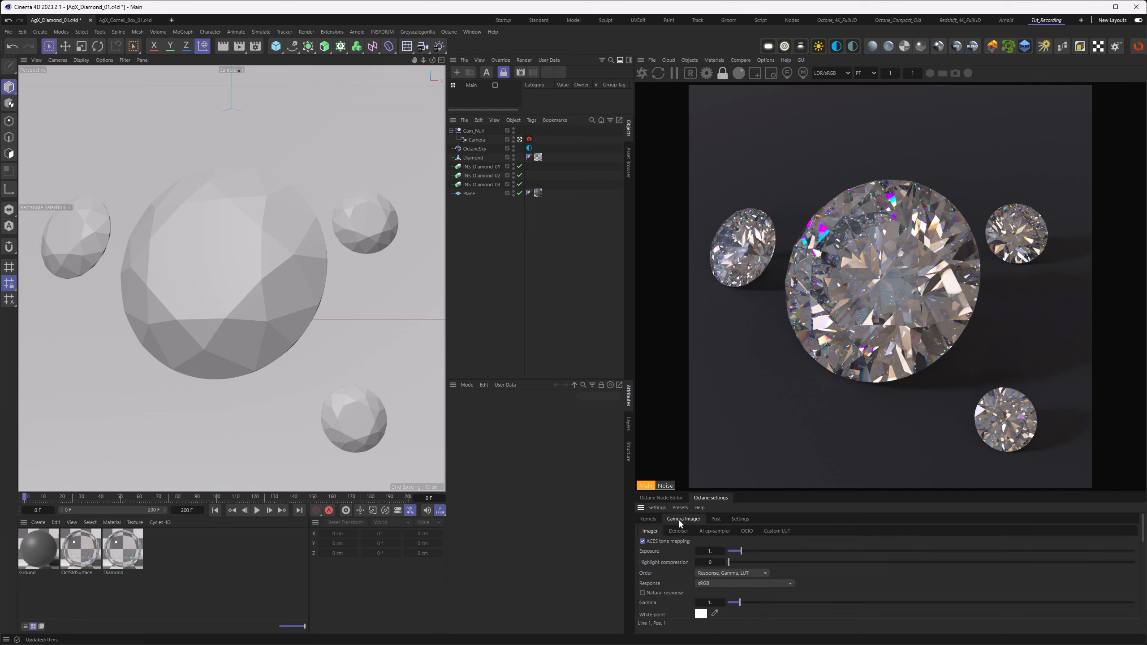
click(746, 531)
click(753, 542)
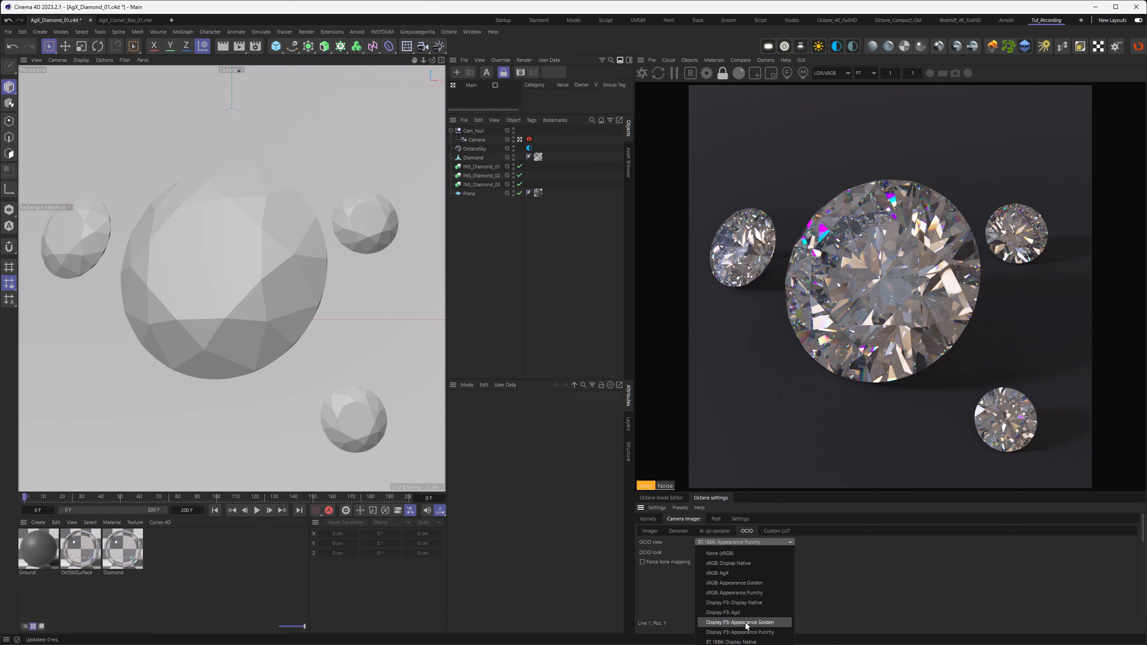
click(847, 494)
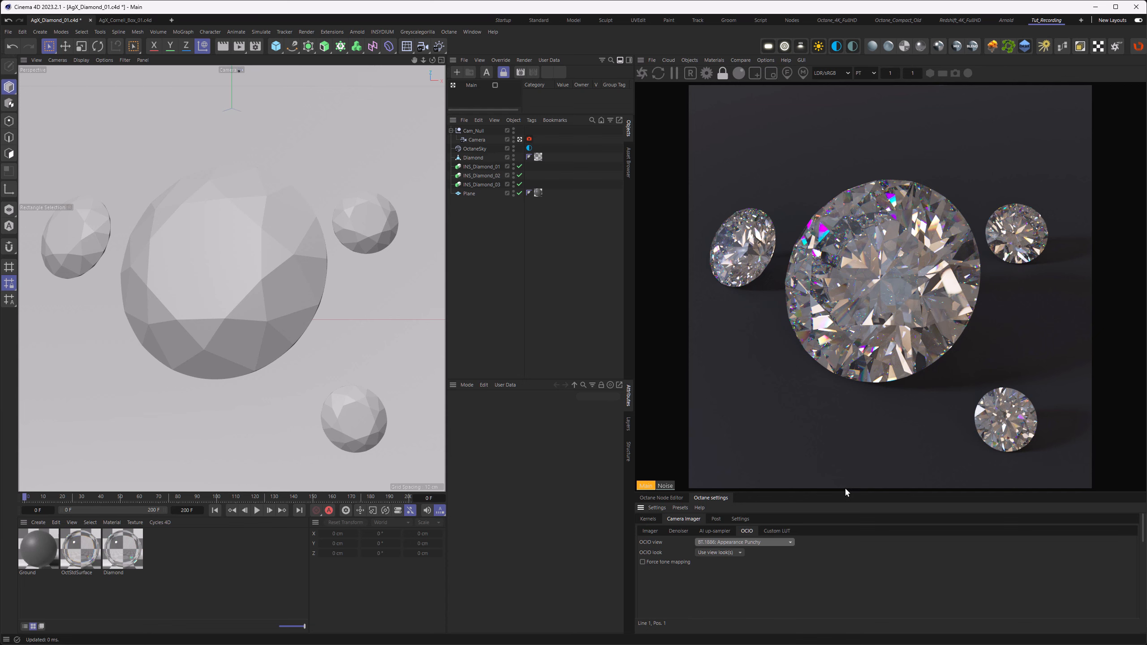
drag(847, 494, 802, 374)
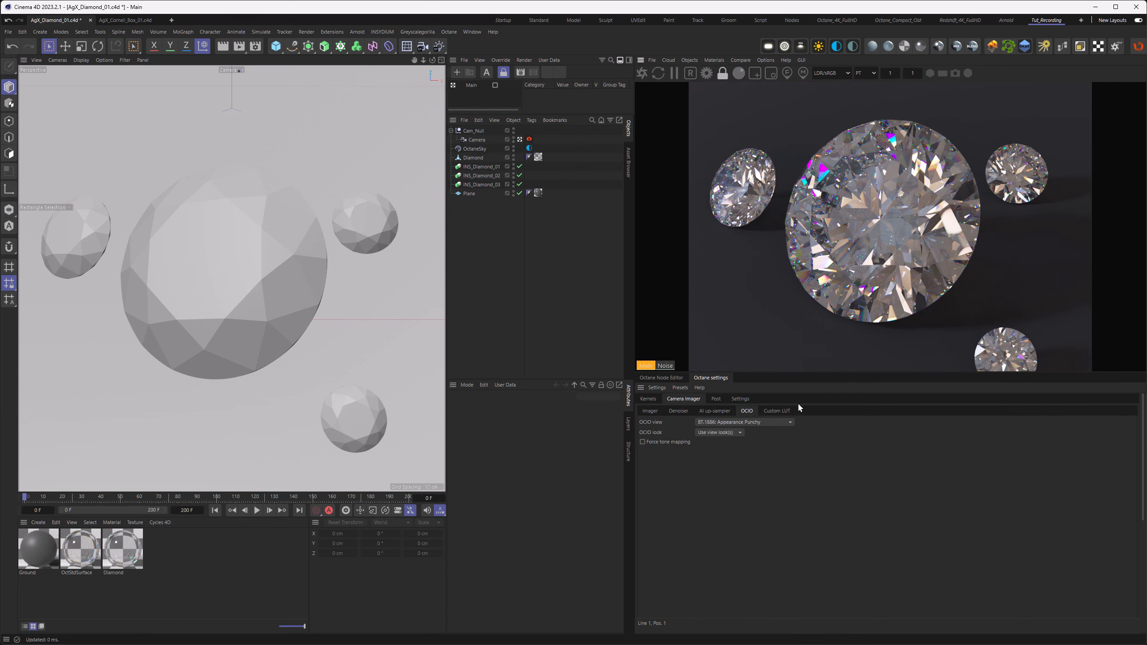
click(770, 423)
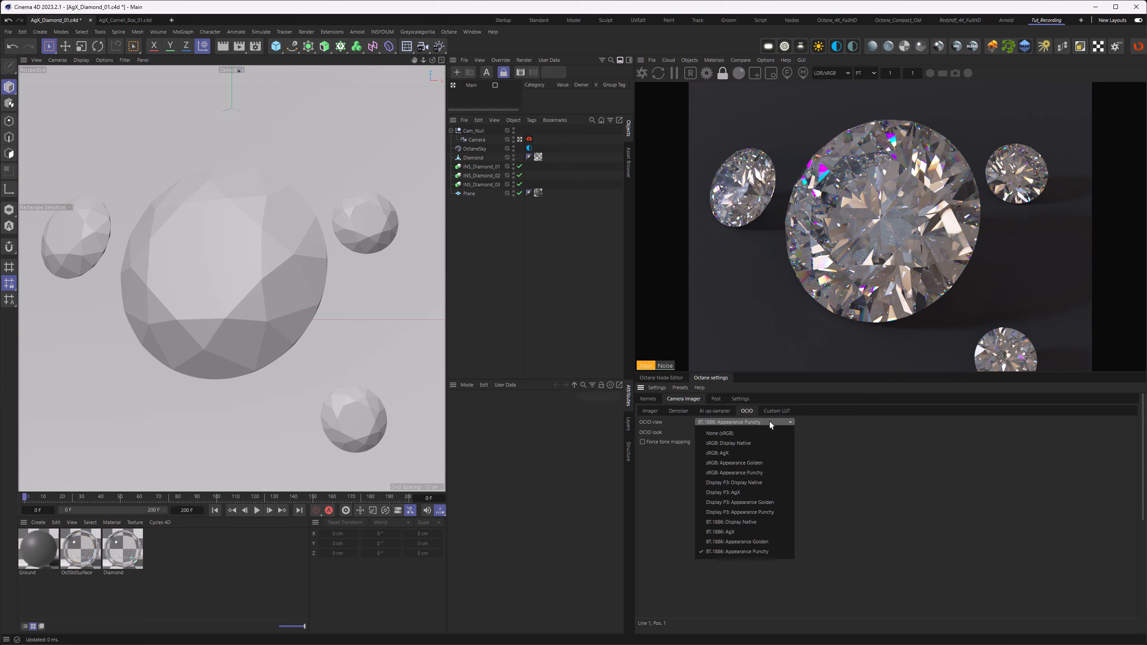
Switch the live render display's color space to OCIO Appearance Punchy.
click(829, 73)
click(829, 73)
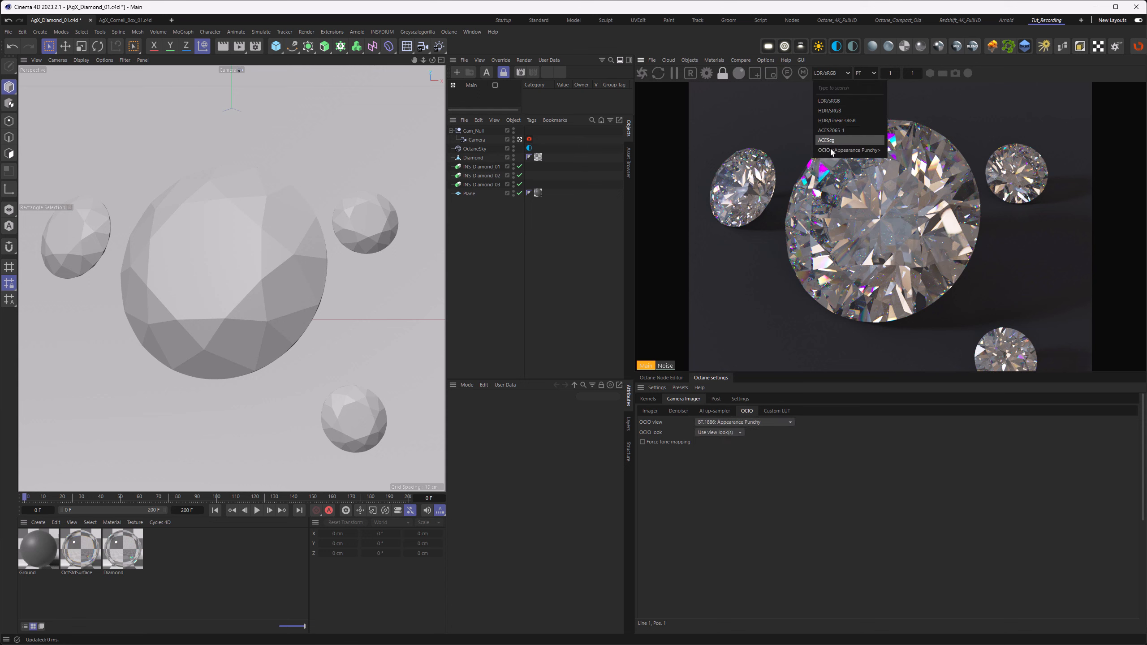
click(832, 152)
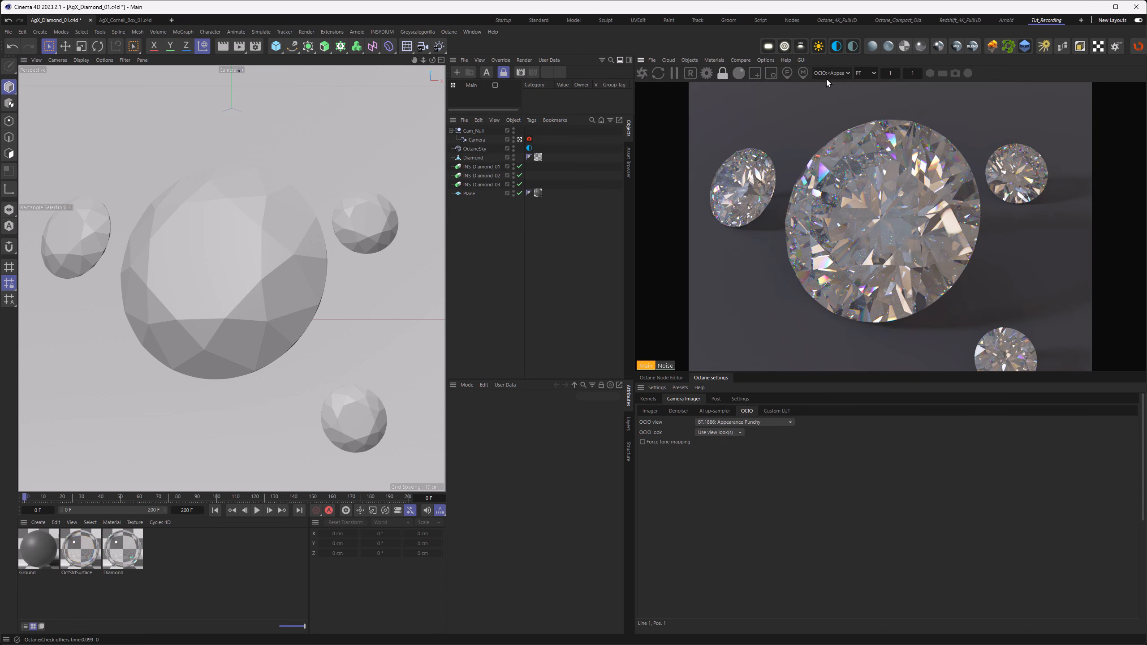
Compare the sRGB: AgX and Display P3: AgX OCIO views on the diamonds, returning to BT.1886: Appearance Punchy each time.
click(741, 424)
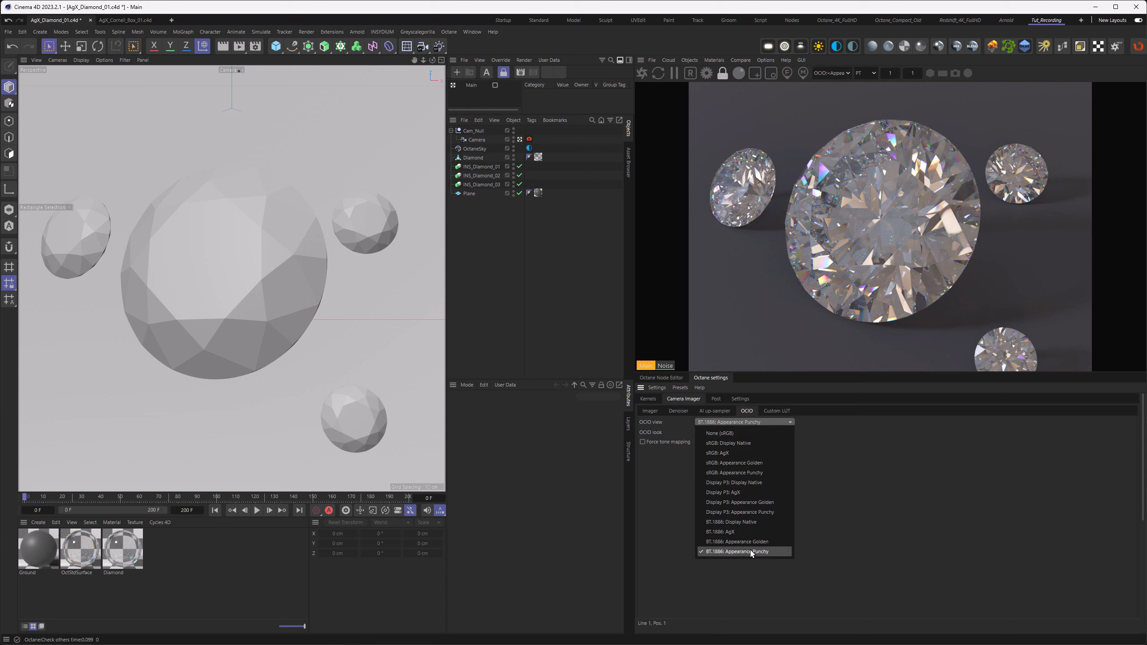
click(738, 458)
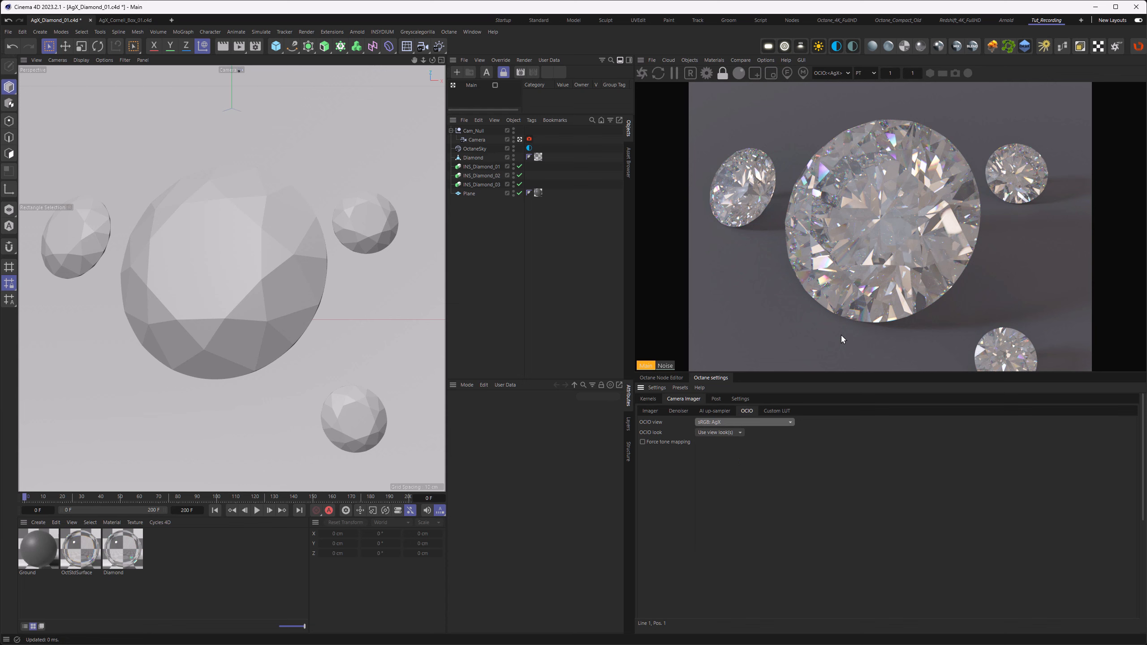
click(785, 422)
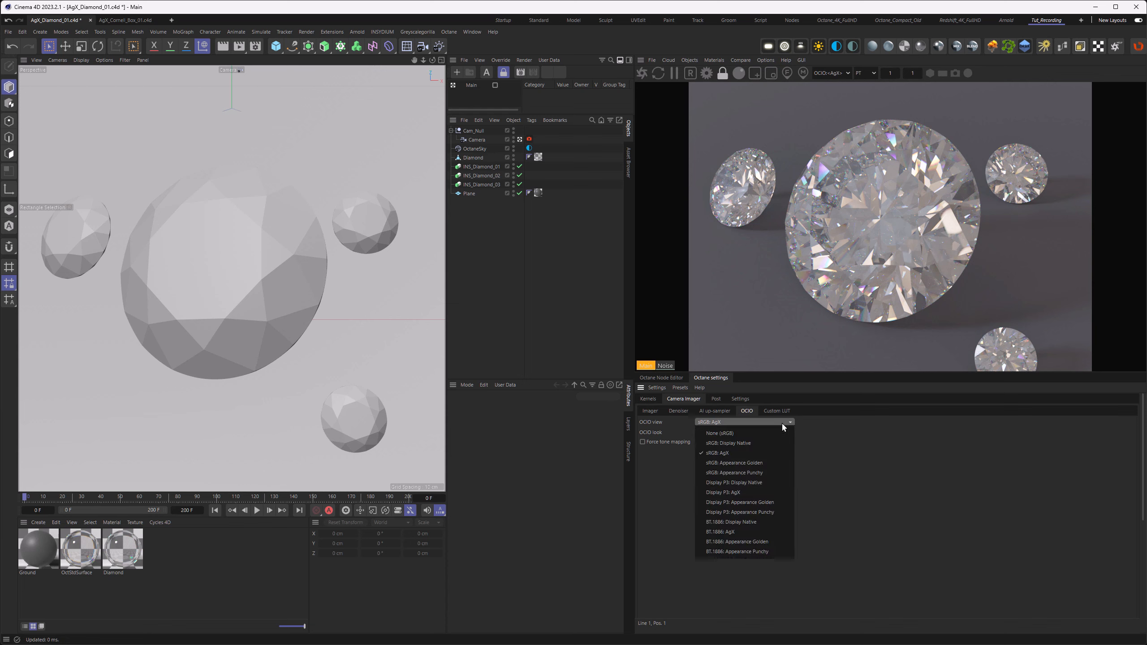
click(751, 552)
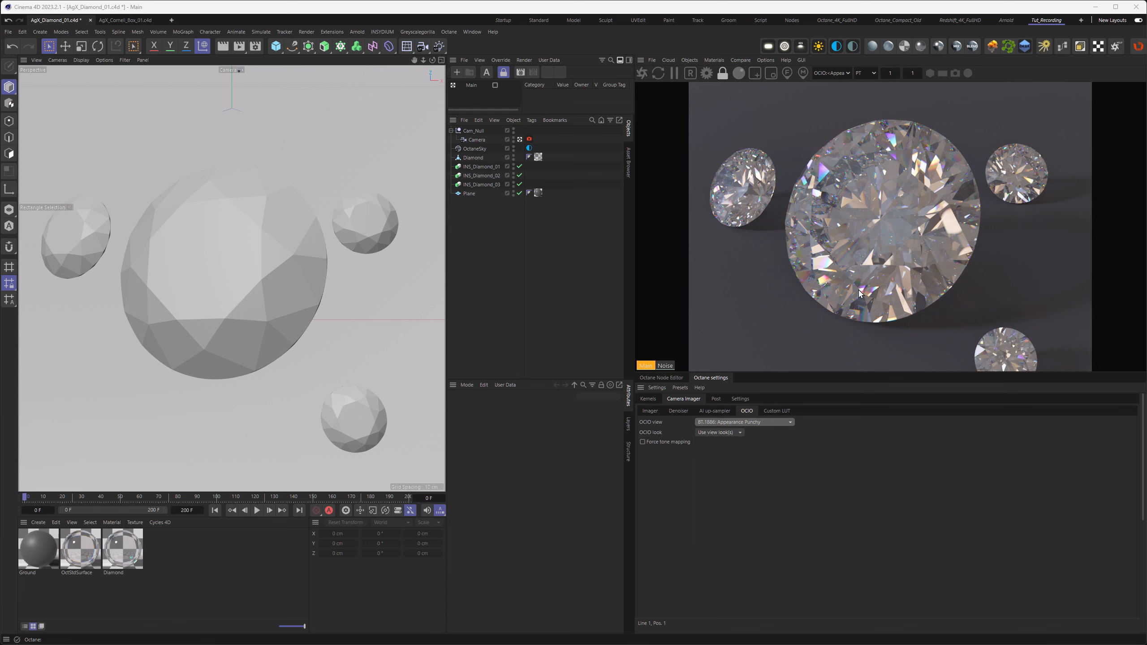
click(711, 424)
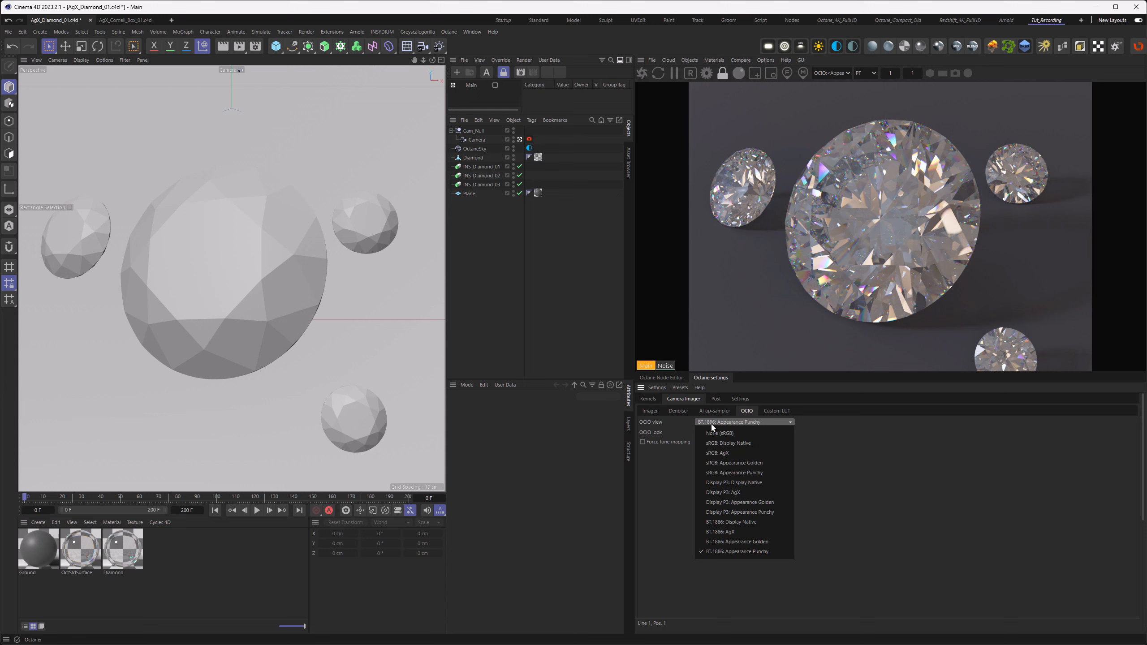
click(740, 493)
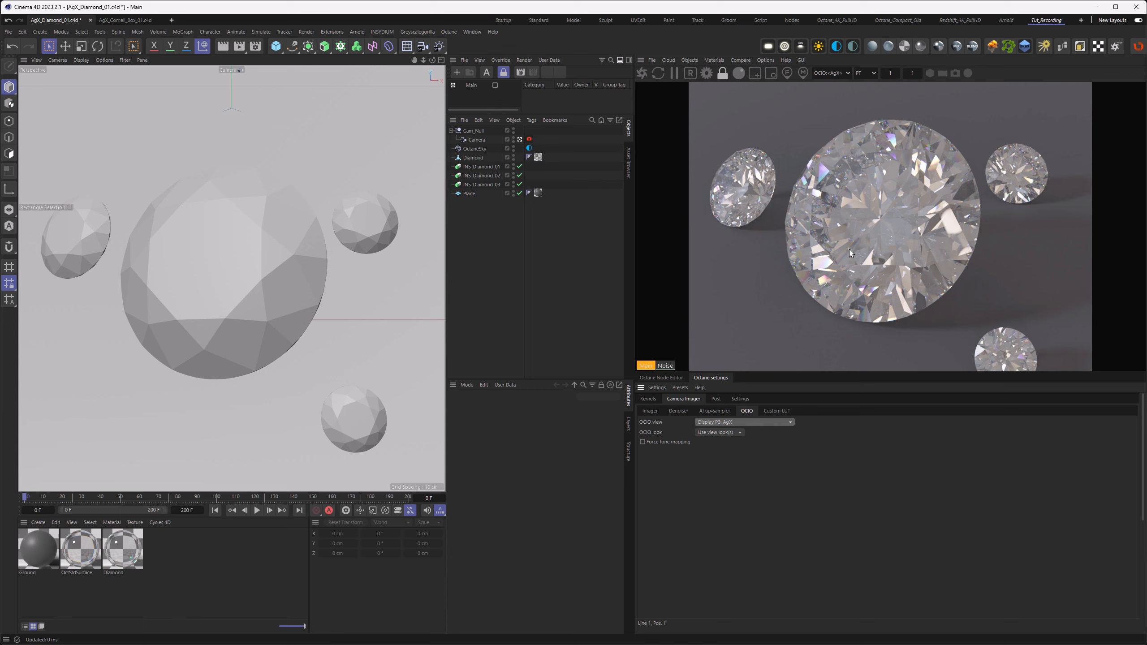
click(782, 424)
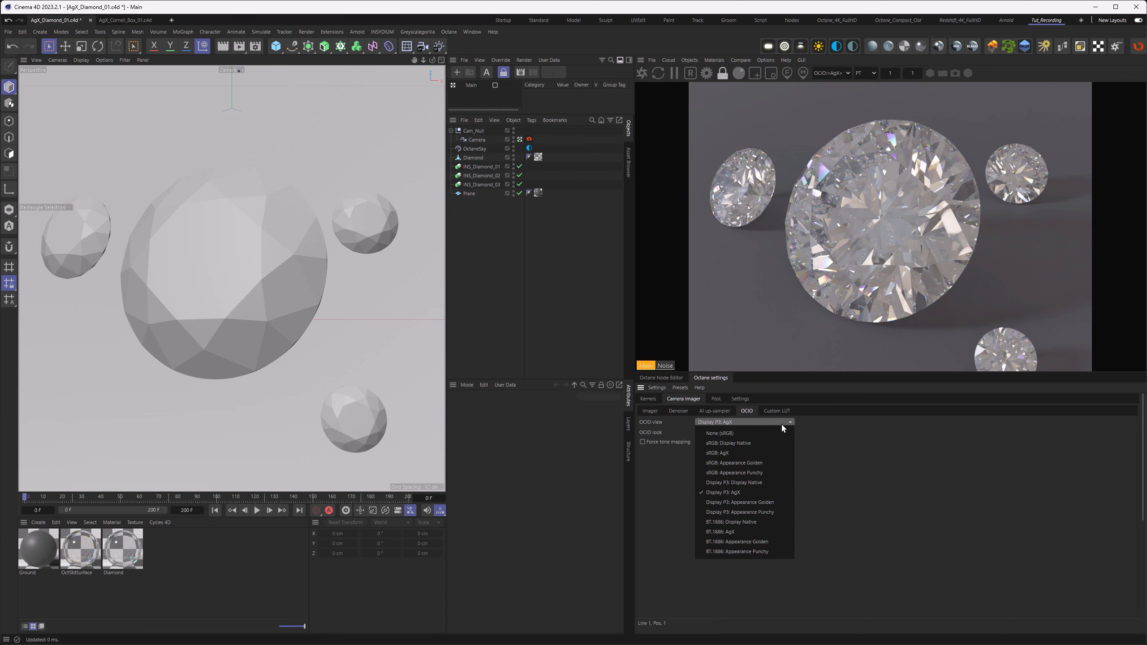
click(745, 552)
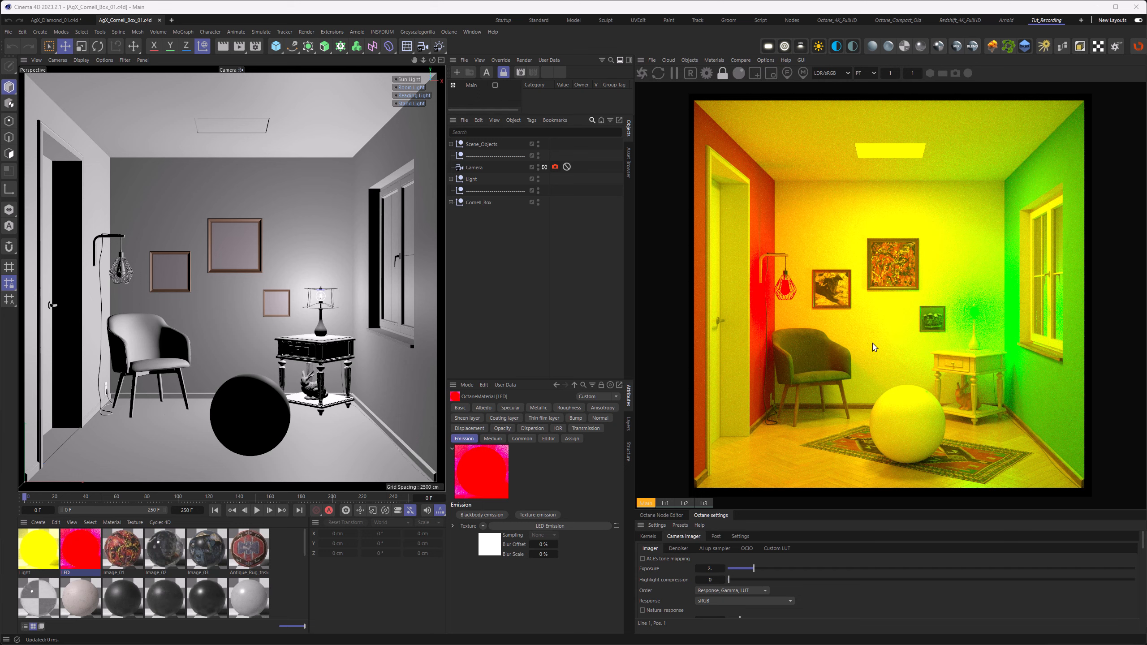
Examine the individual light passes of the Cornell box render, then return to the main pass.
click(663, 504)
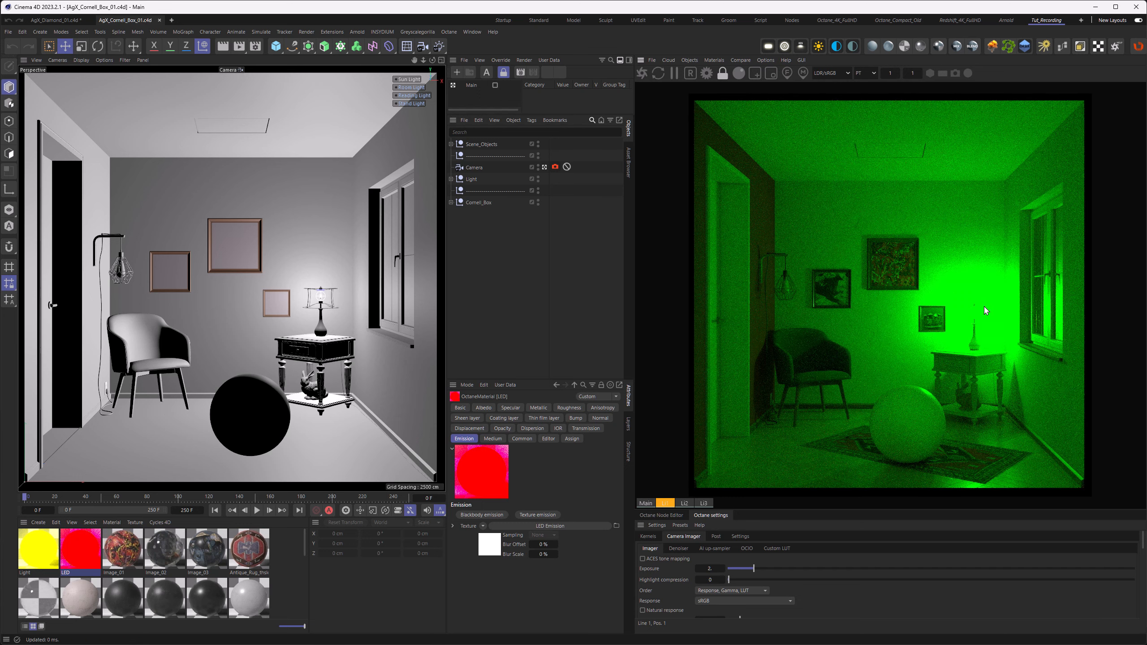
click(684, 503)
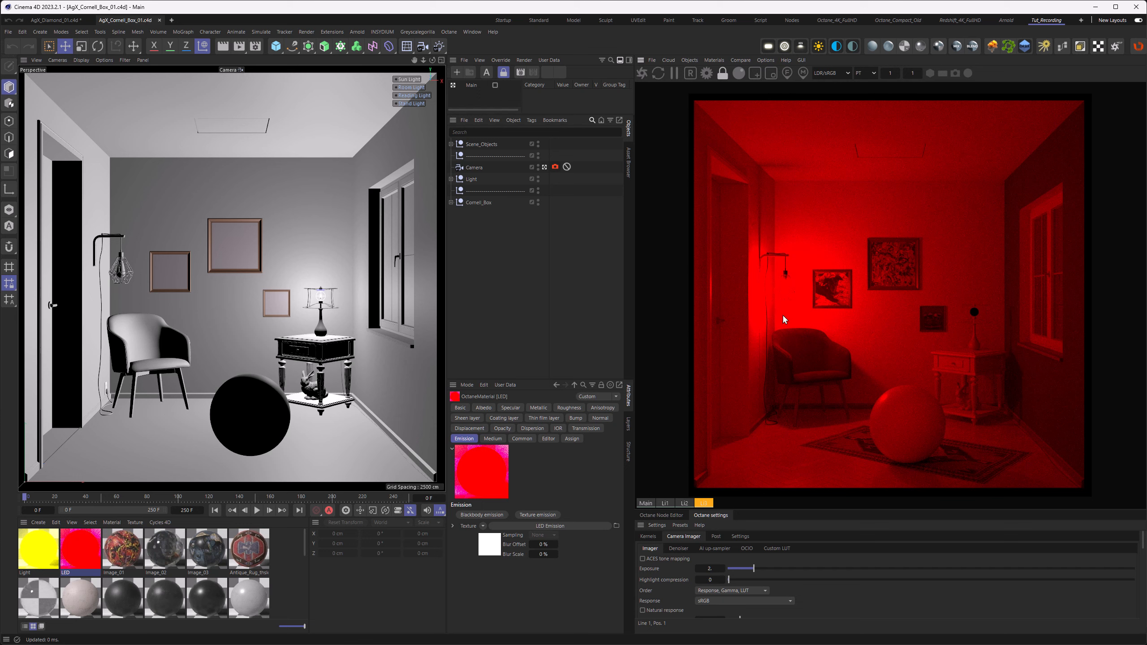
click(647, 503)
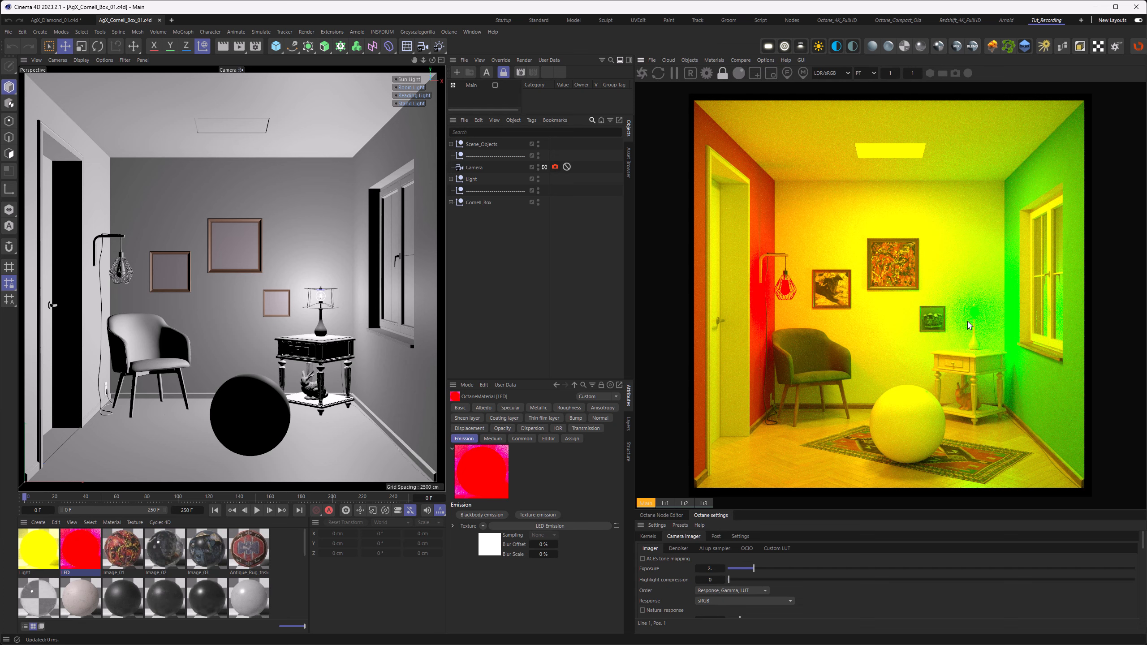
Enable ACES tone mapping for the Cornell box render, then switch its display to OCIO Appearance Punchy.
click(642, 559)
click(669, 558)
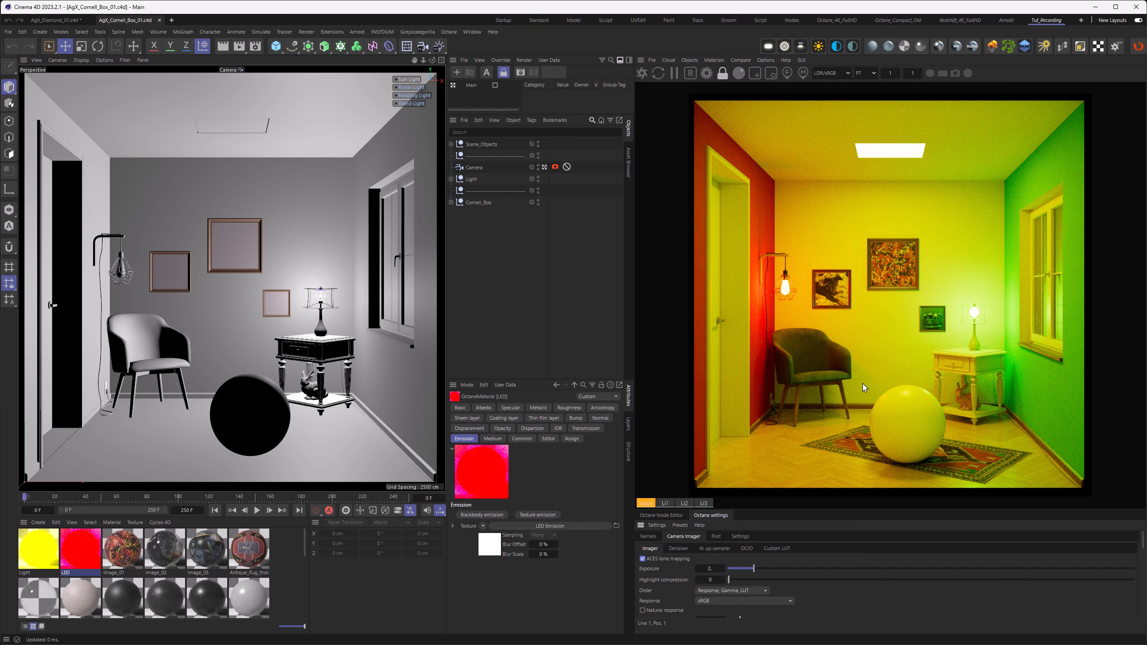
click(820, 72)
click(839, 150)
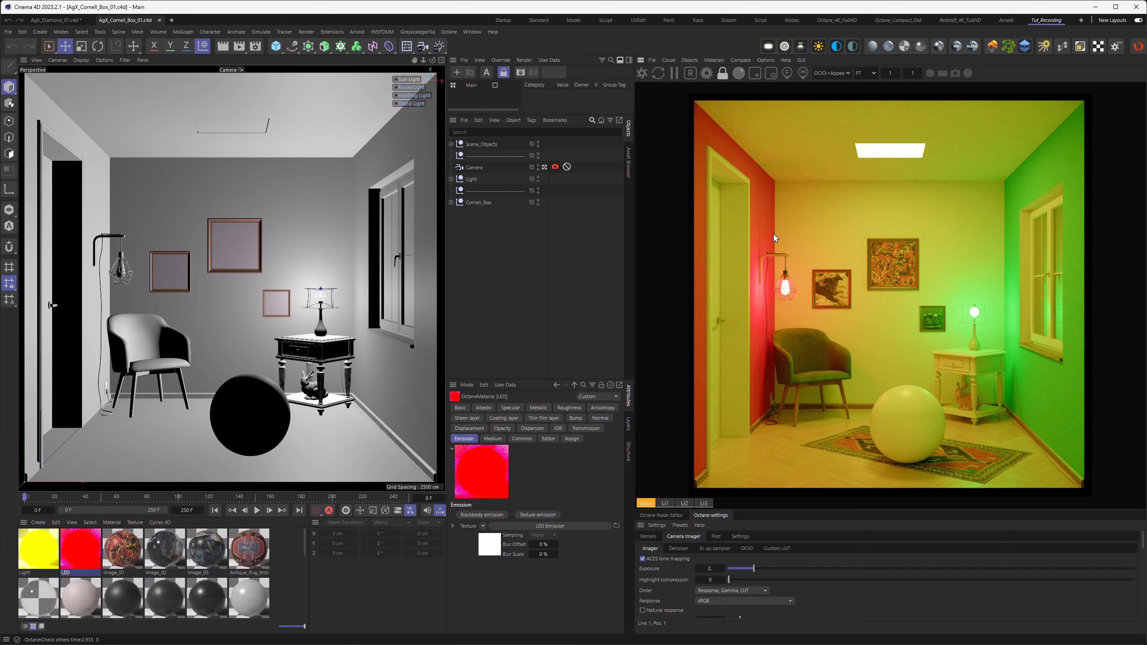
Compare the Cornell box in LDR/sRGB with ACES tone mapping off and on, returning to OCIO Appearance Punchy.
click(833, 73)
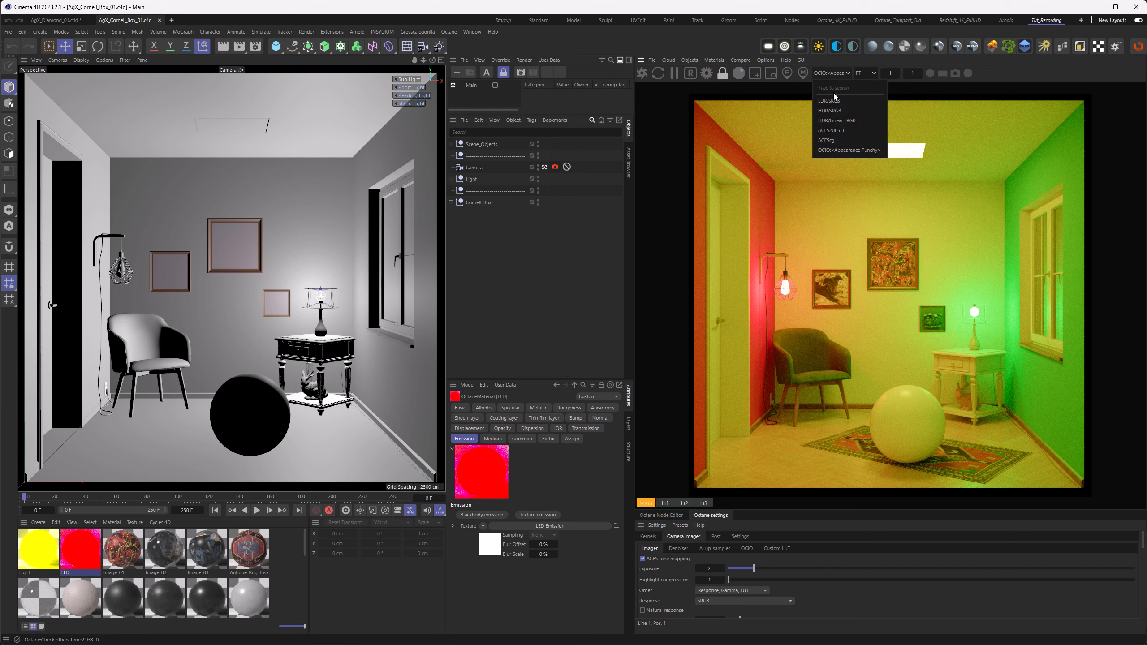
click(833, 99)
click(667, 557)
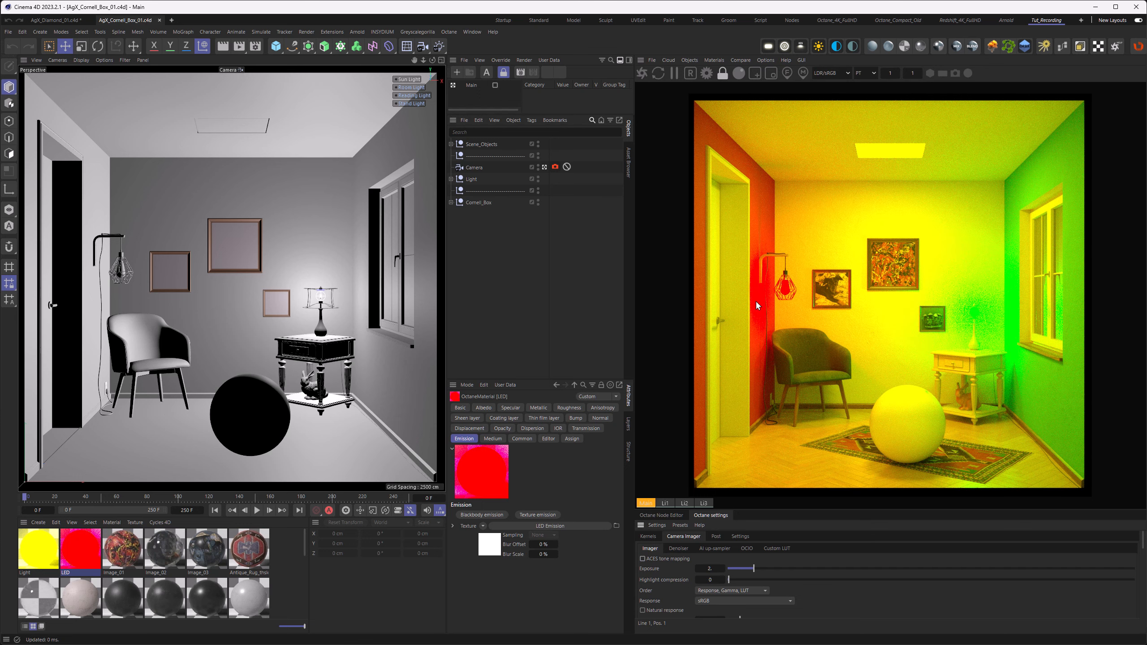
click(668, 557)
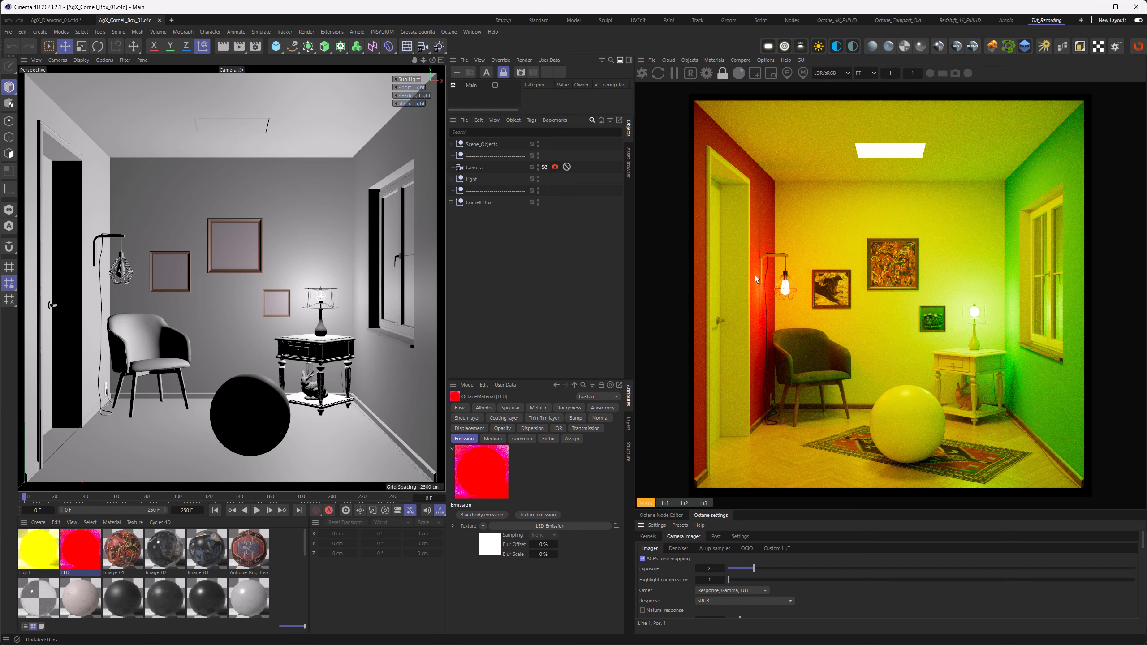
click(826, 73)
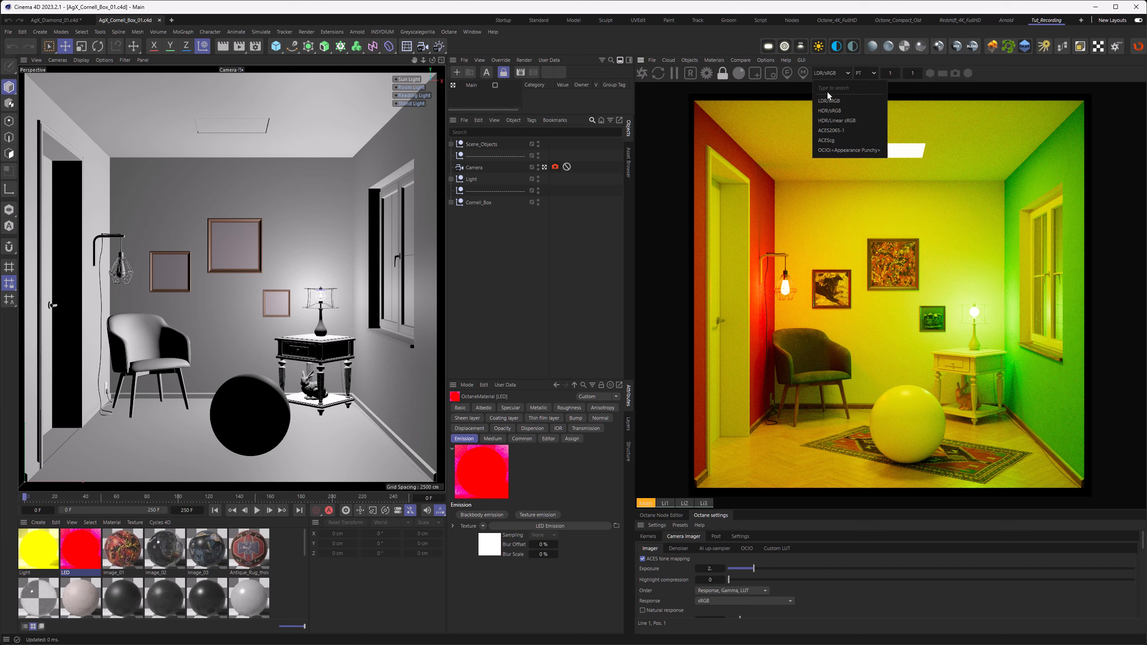
click(834, 151)
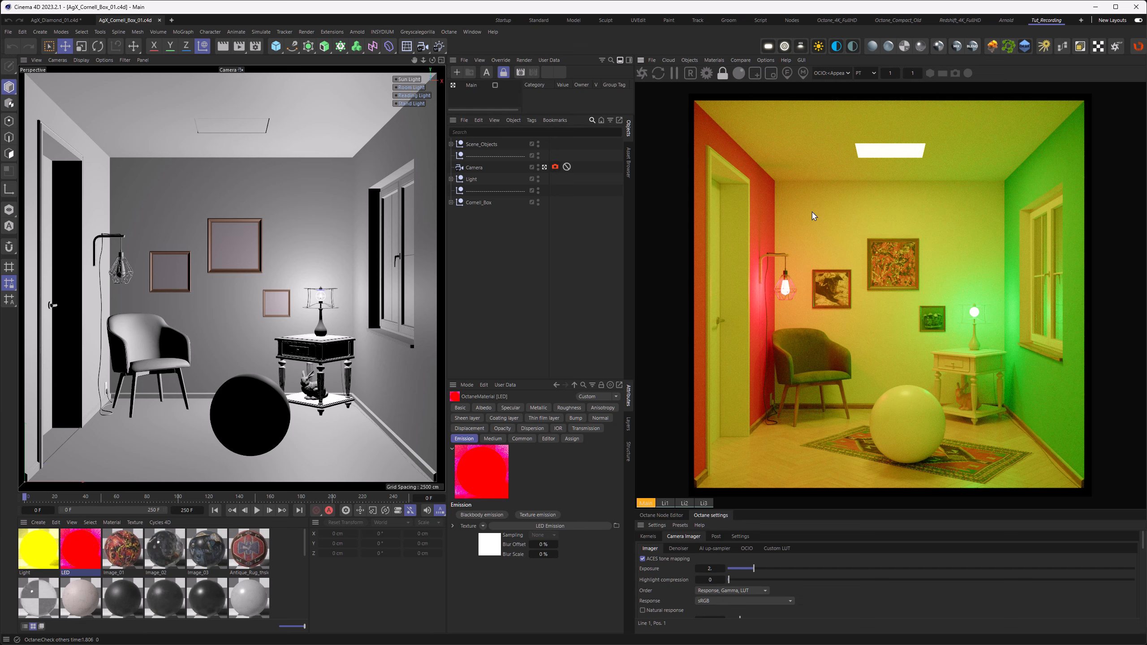
Disable ACES tone mapping while viewing the Cornell box in LDR/sRGB, and restore the OCIO Appearance Punchy display.
click(832, 73)
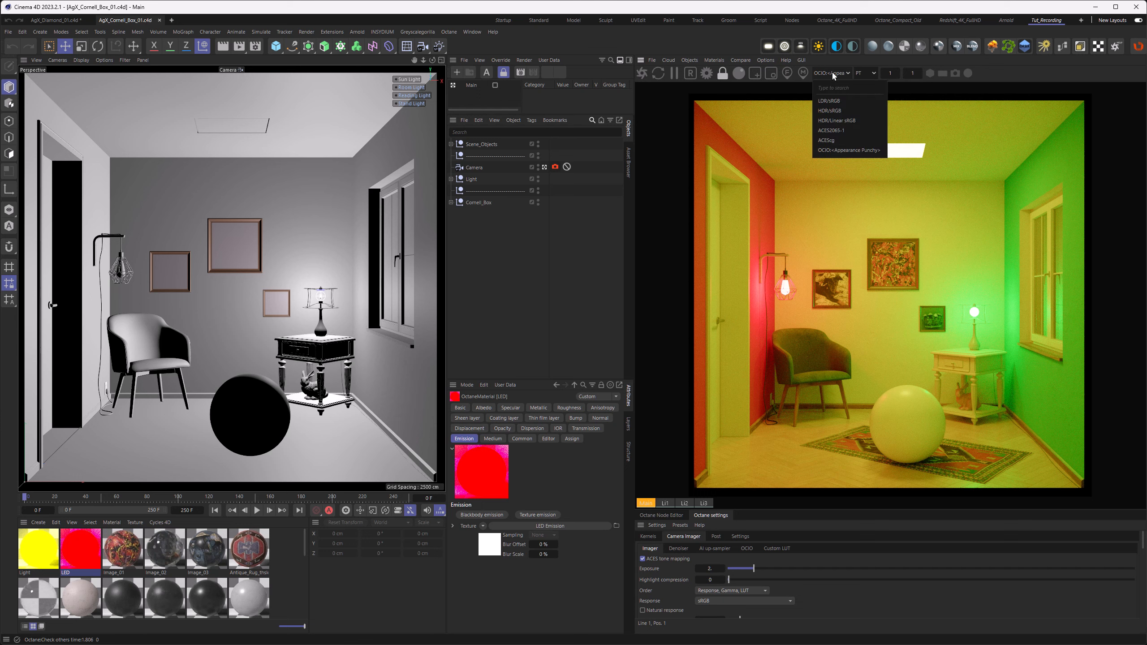
click(869, 100)
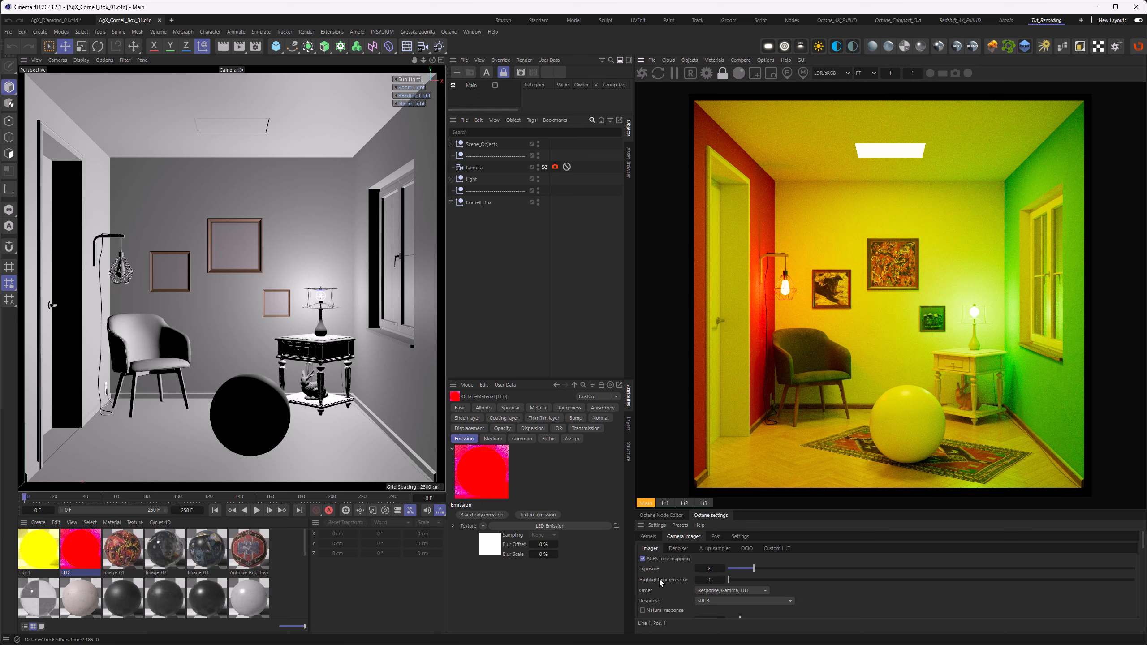
click(659, 559)
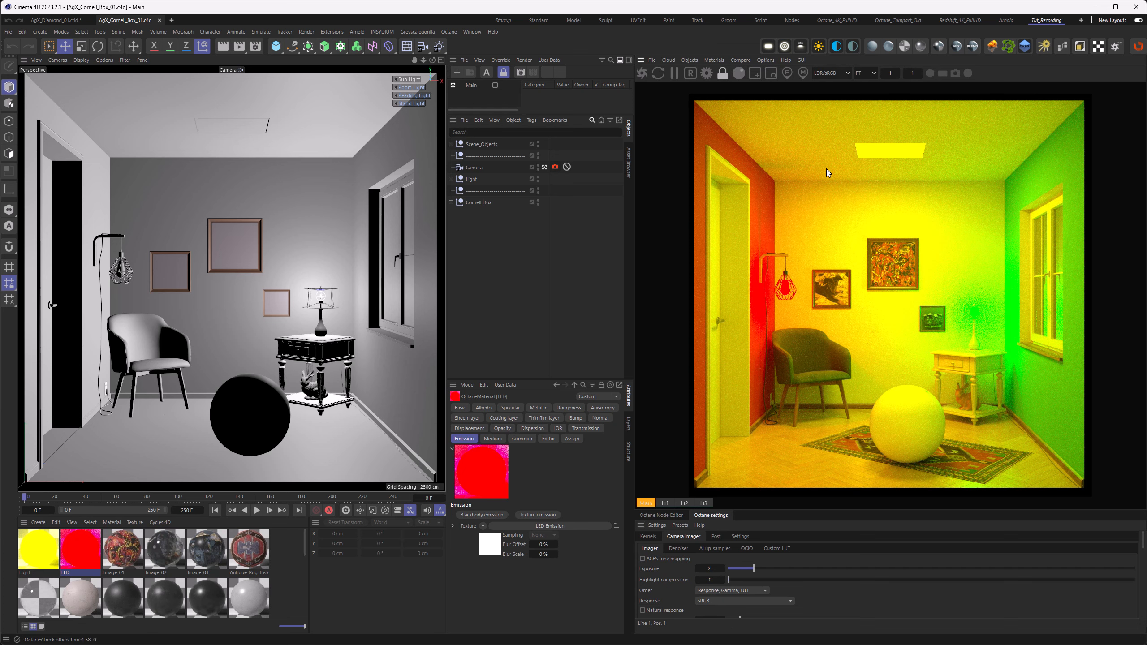
click(829, 73)
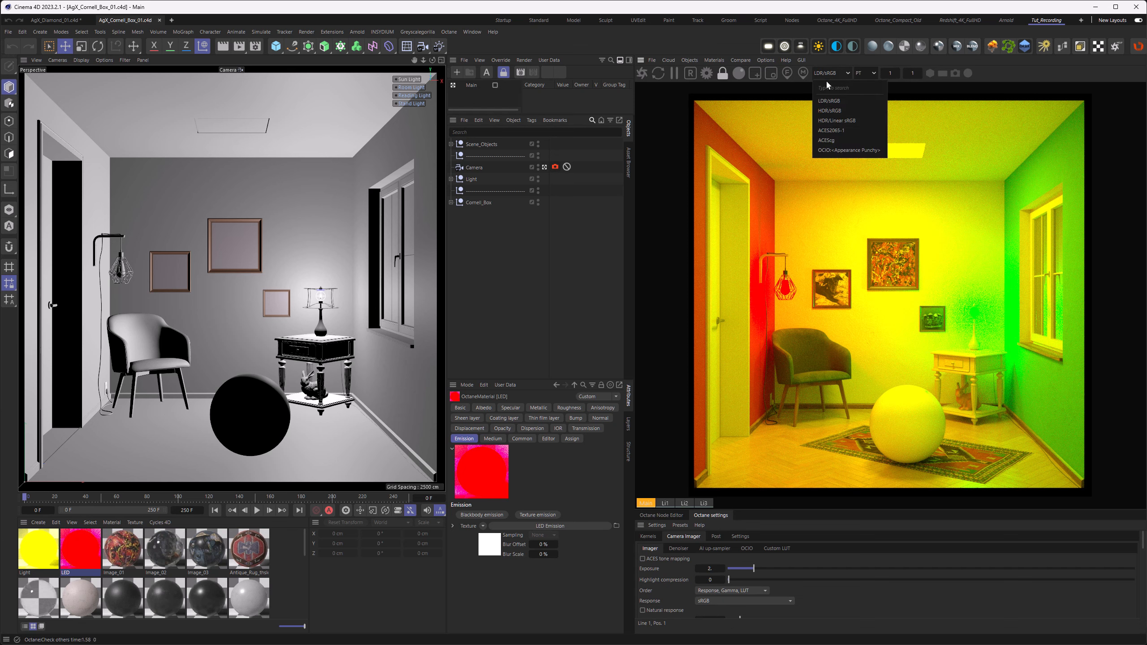
click(842, 151)
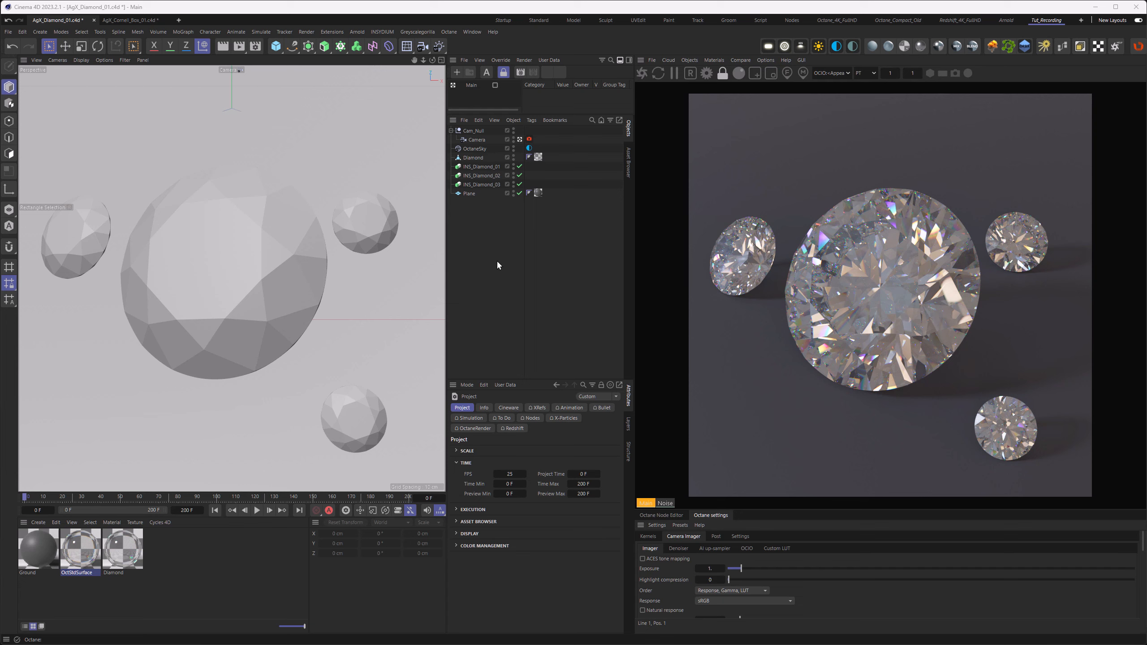
Set the diamond scene's renderer to Octane Renderer in the render settings and show the Octane output options.
click(254, 46)
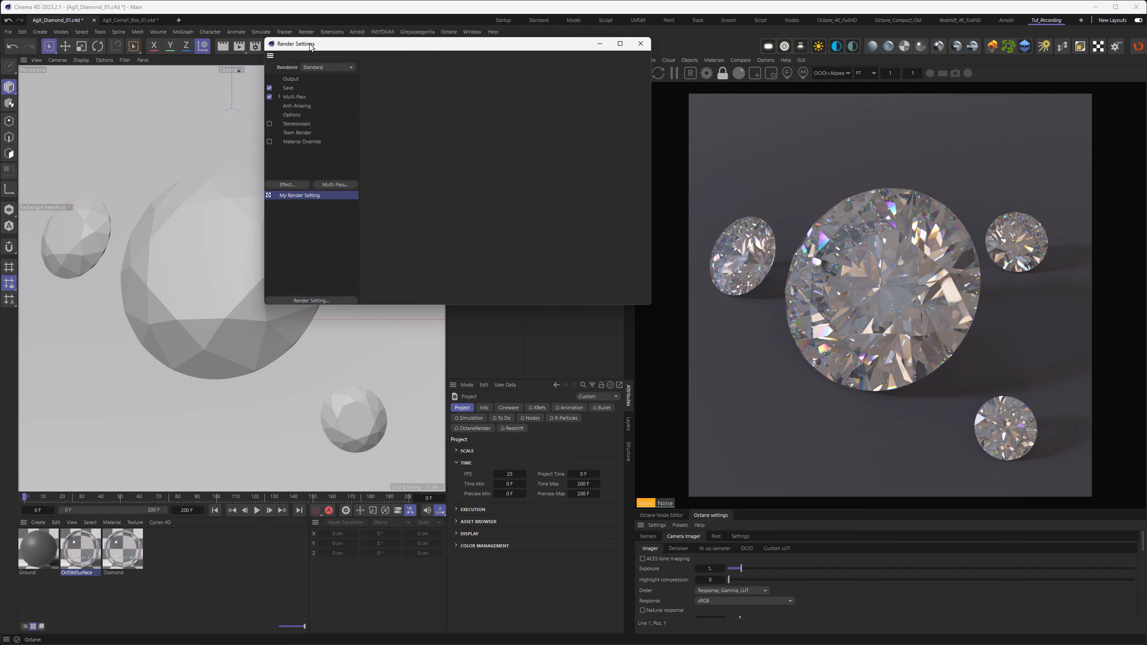
drag(309, 46, 340, 77)
click(349, 99)
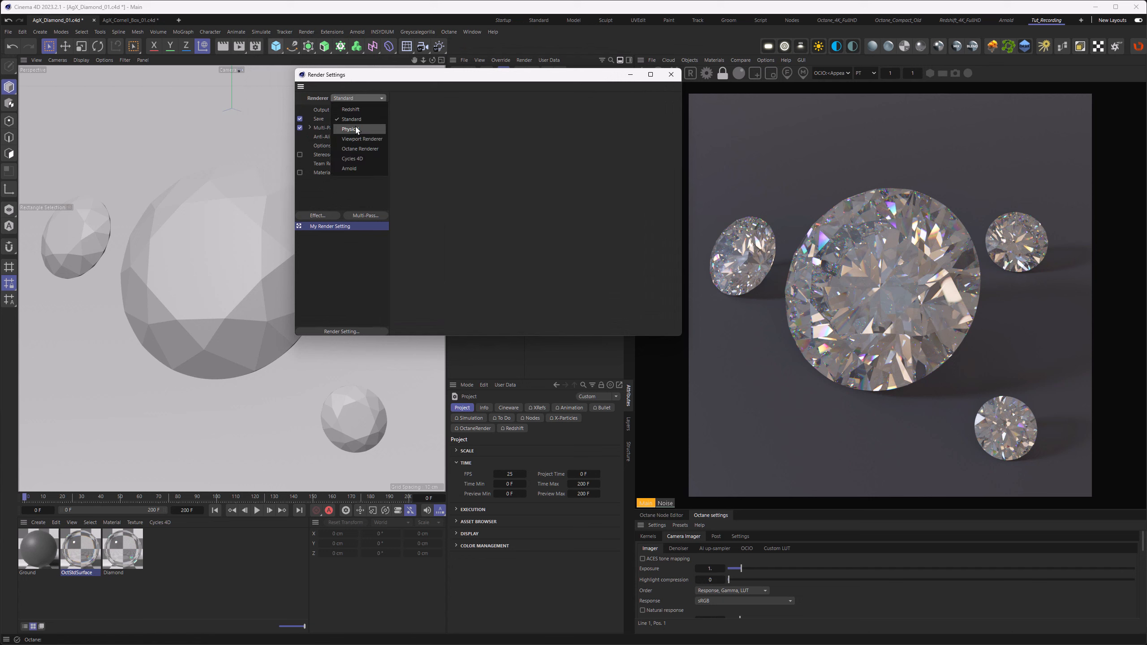
click(357, 149)
click(339, 181)
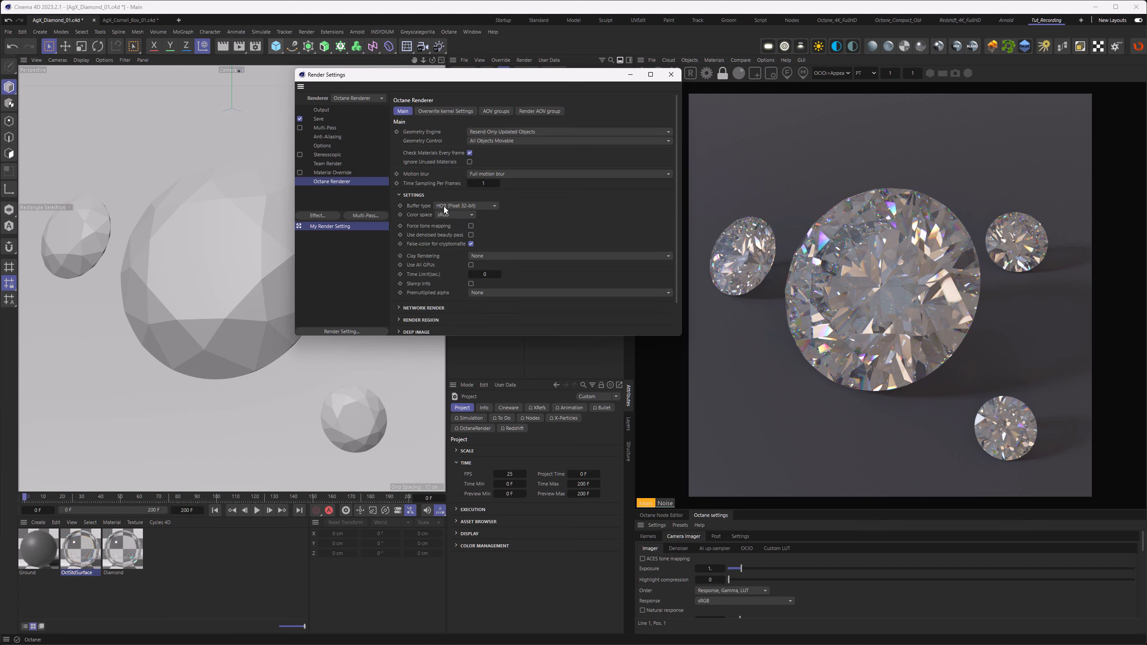
Set the Octane output color space to the OCIO imagery space AgX Base with the Punchy OCIO look.
click(826, 73)
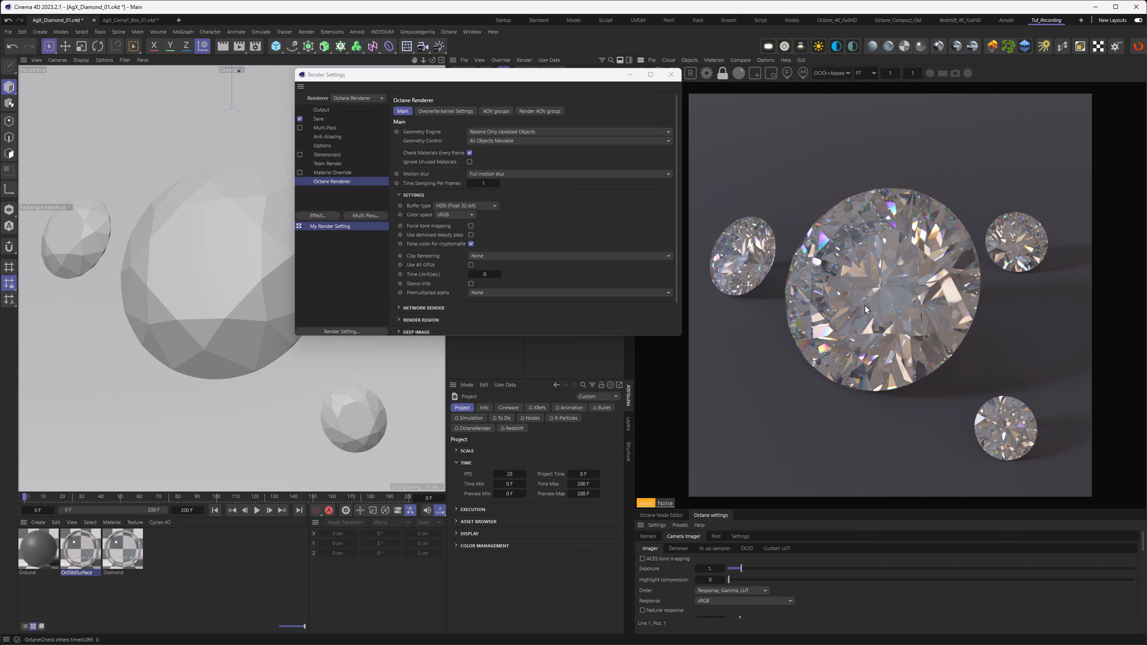
click(449, 215)
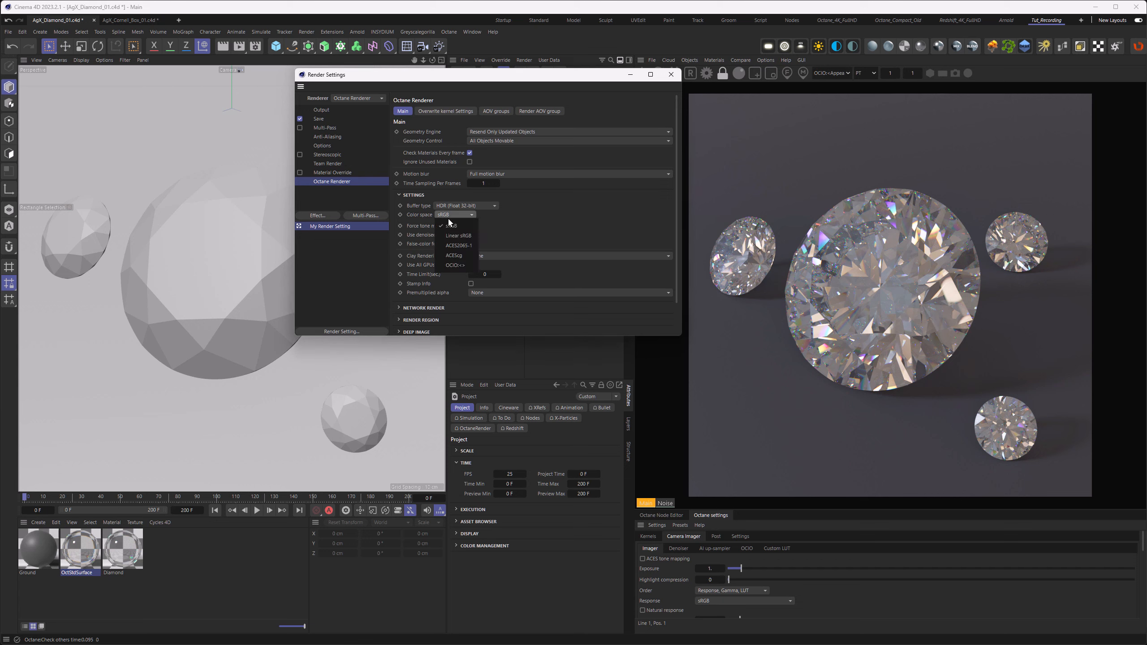
click(455, 266)
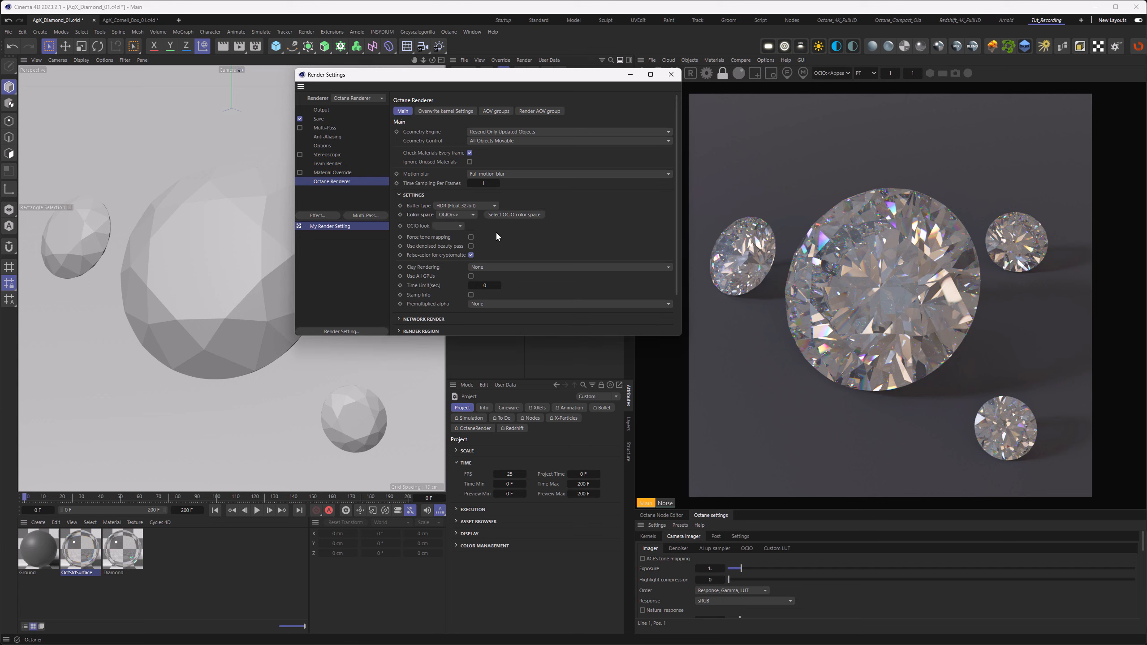
click(529, 216)
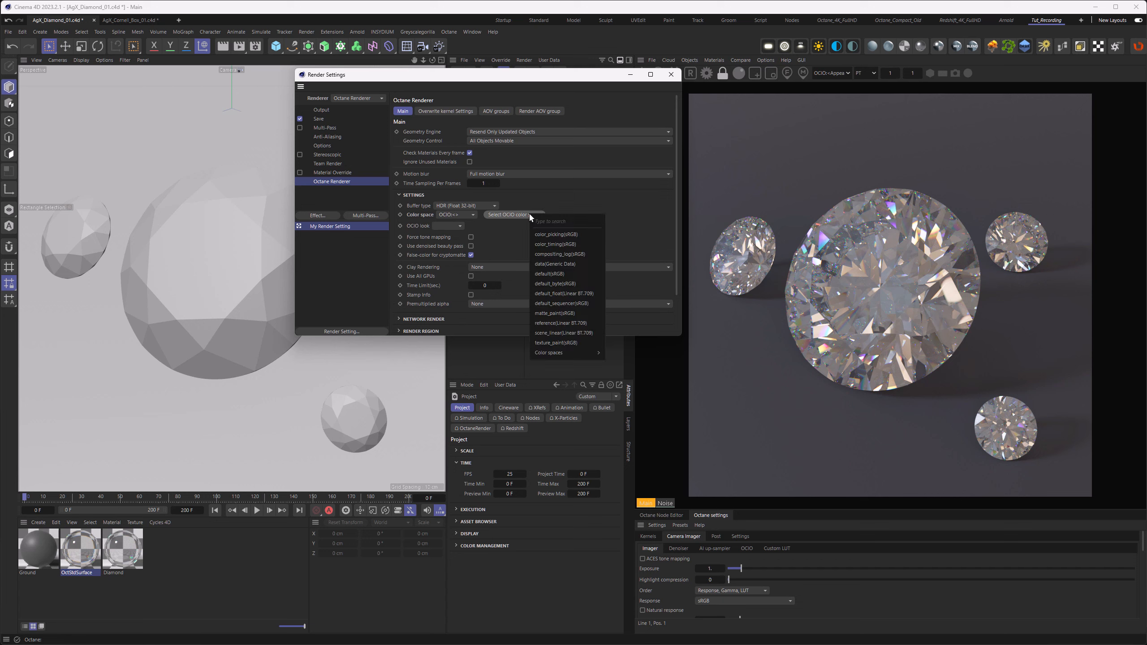
mouse_move(551, 353)
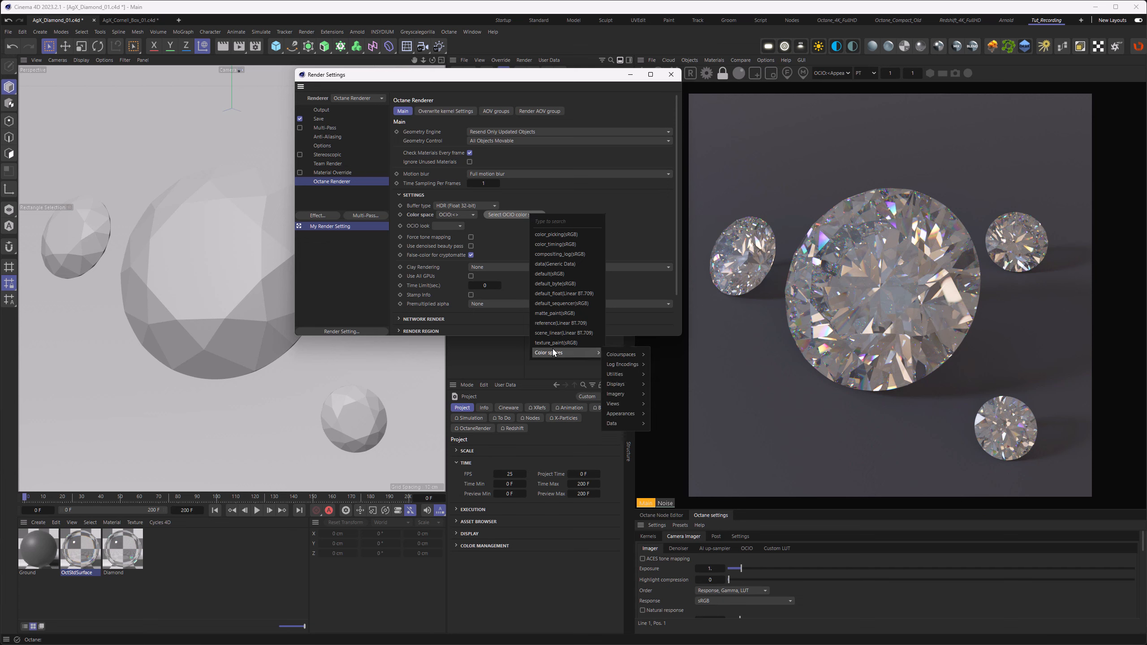
mouse_move(623, 395)
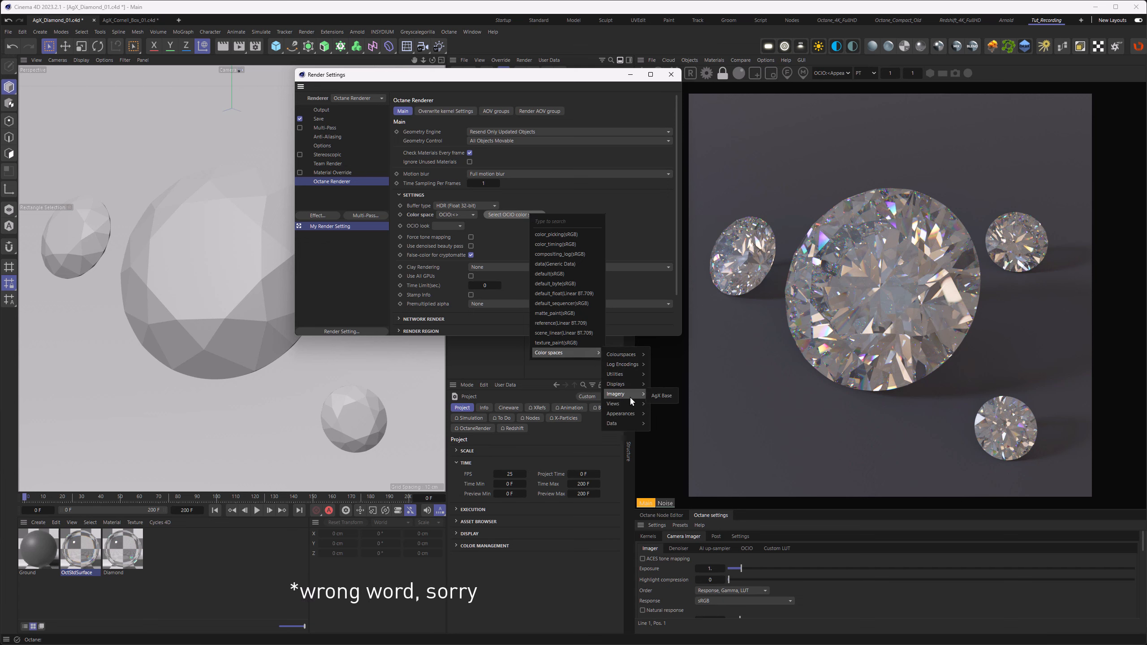
click(663, 396)
click(446, 225)
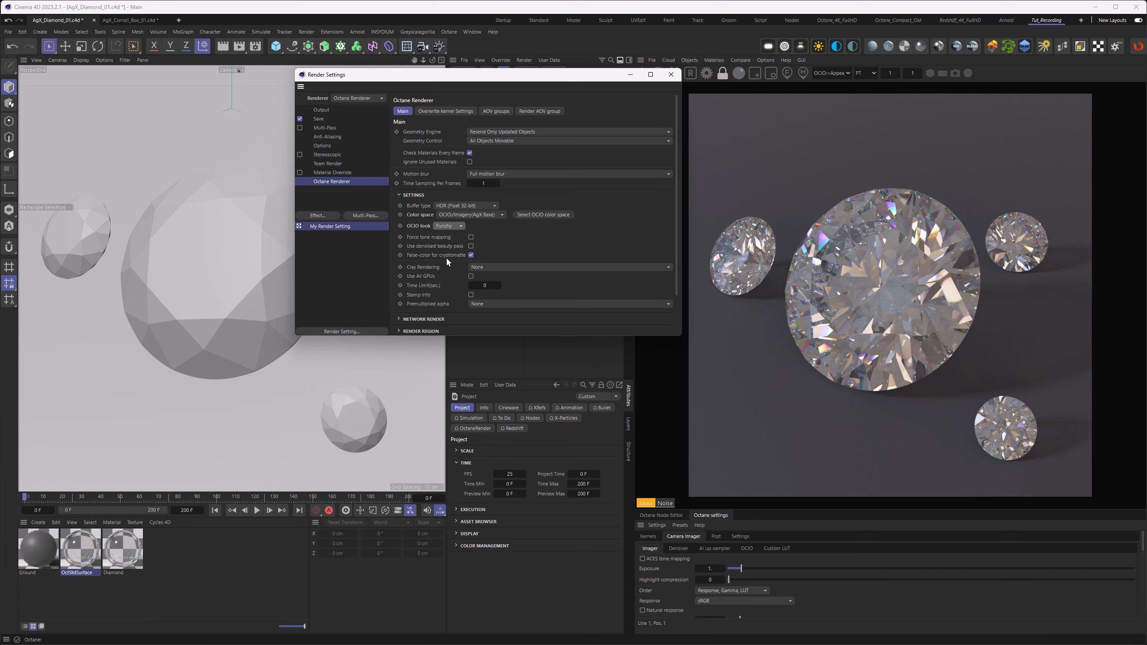
Set the buffer type to LDR (8-bit) and render the diamonds in the Picture Viewer to check against the live render.
click(460, 204)
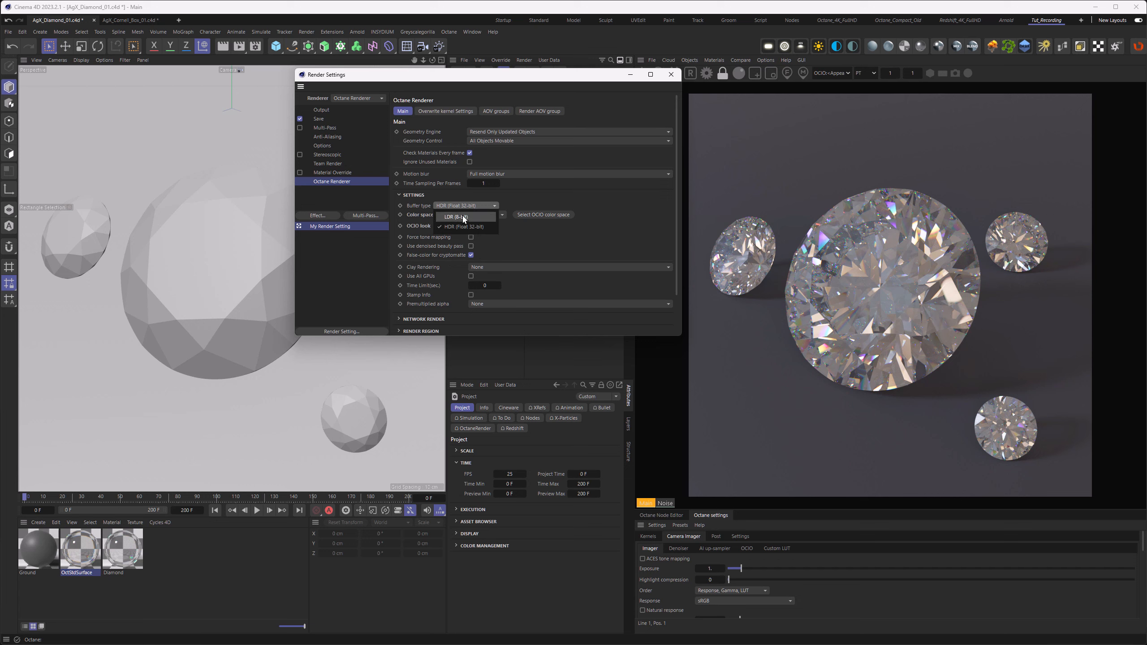
click(463, 217)
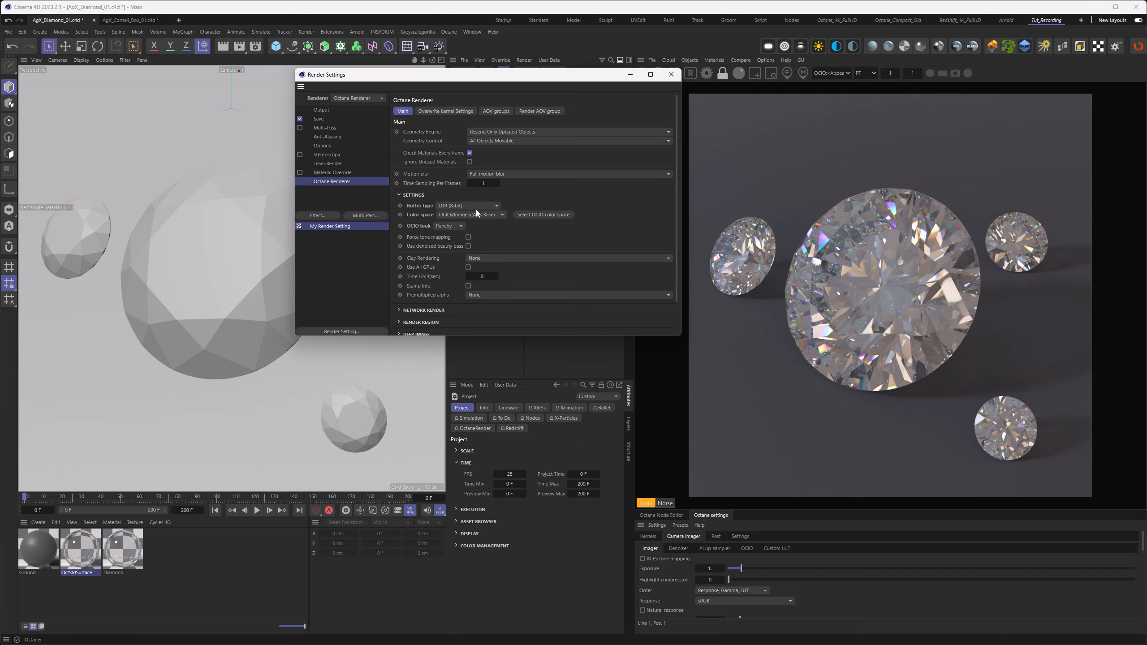
key(shift+r)
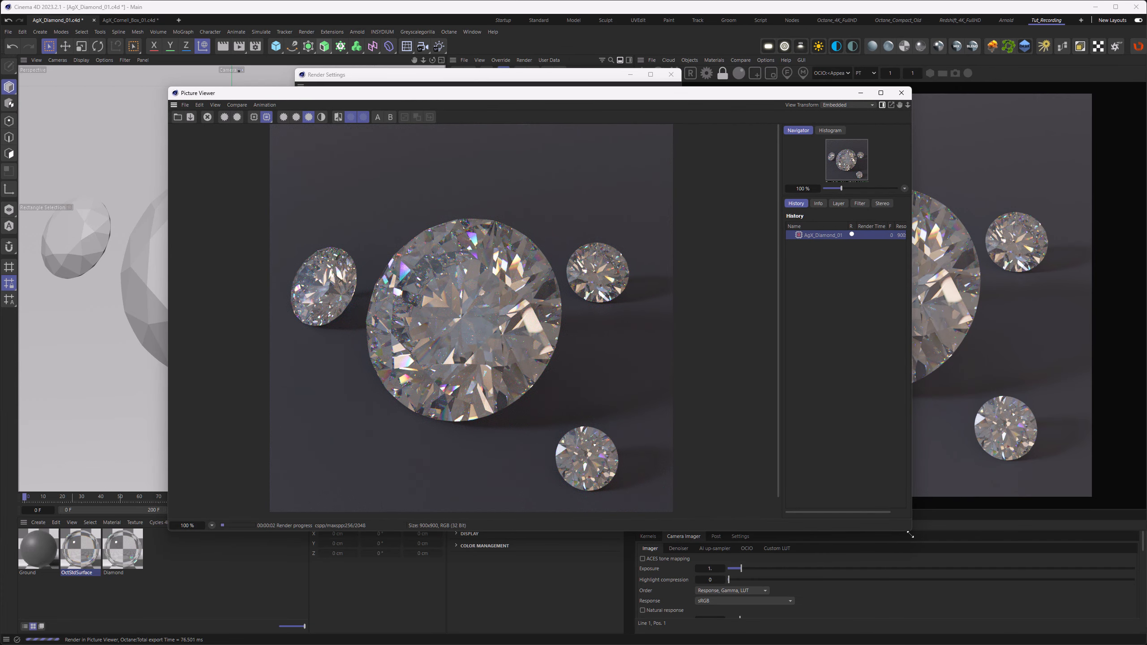
drag(910, 534, 943, 565)
drag(670, 94, 486, 93)
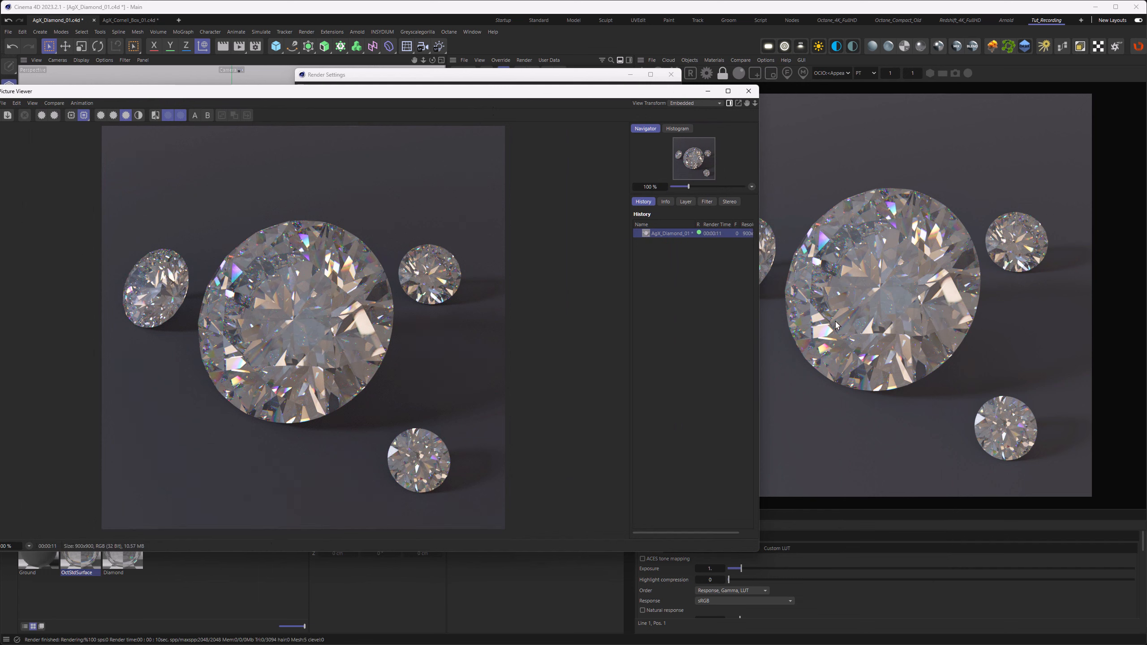
click(748, 90)
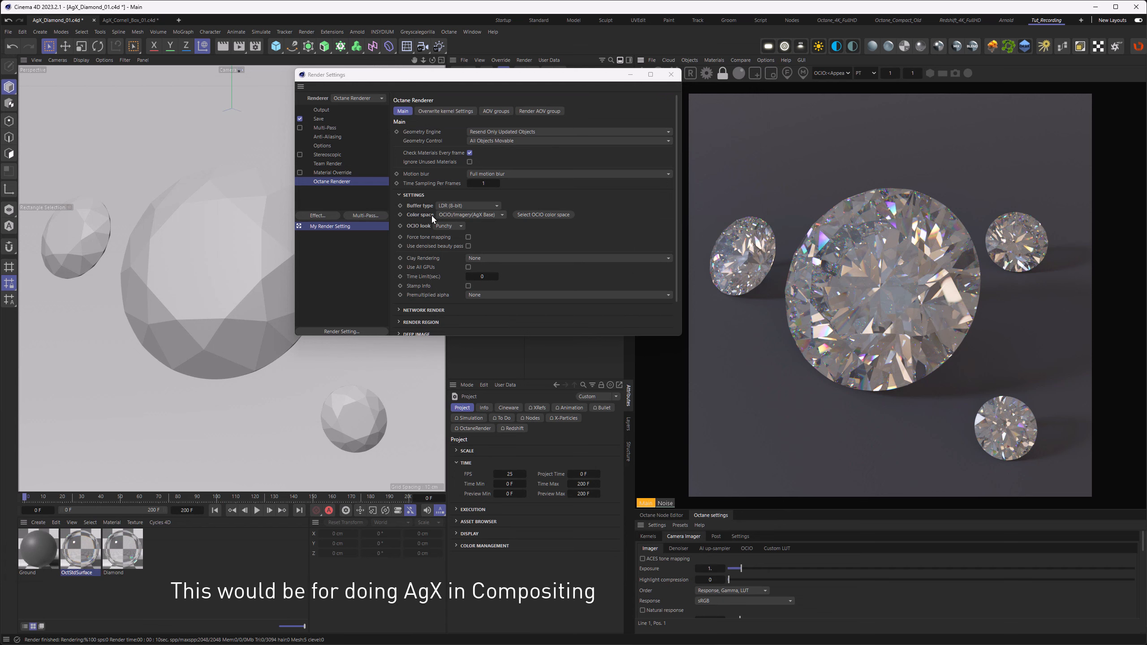
Set the buffer type to HDR (Float 32-bit), trying Linear sRGB as the color space before settling on ACEScg.
click(450, 206)
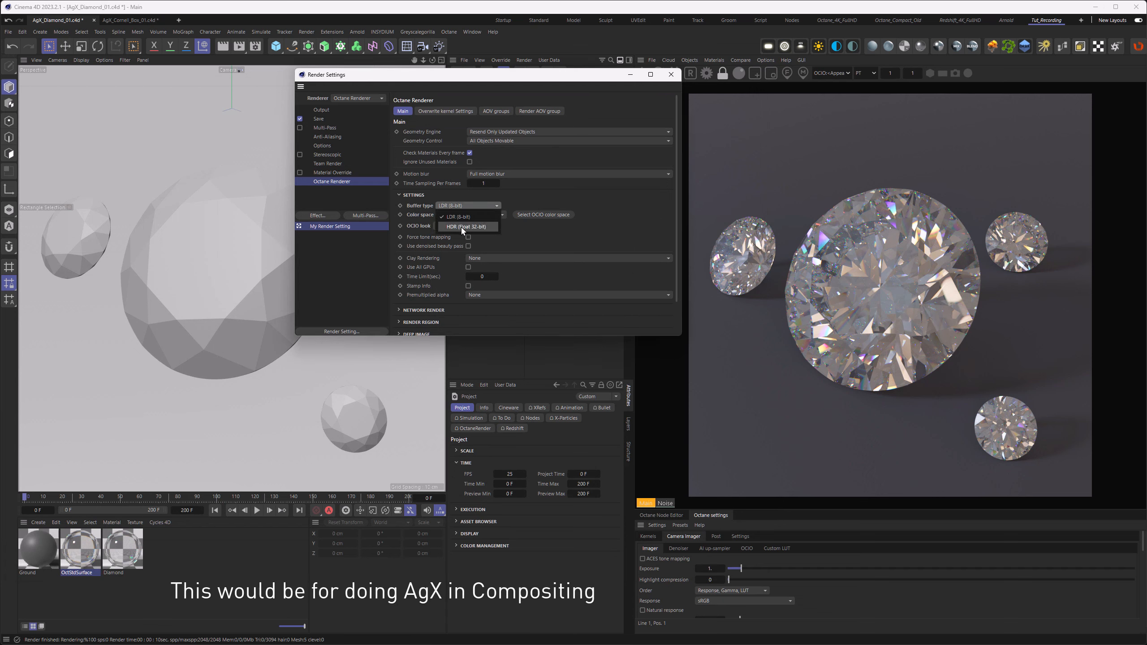
click(461, 227)
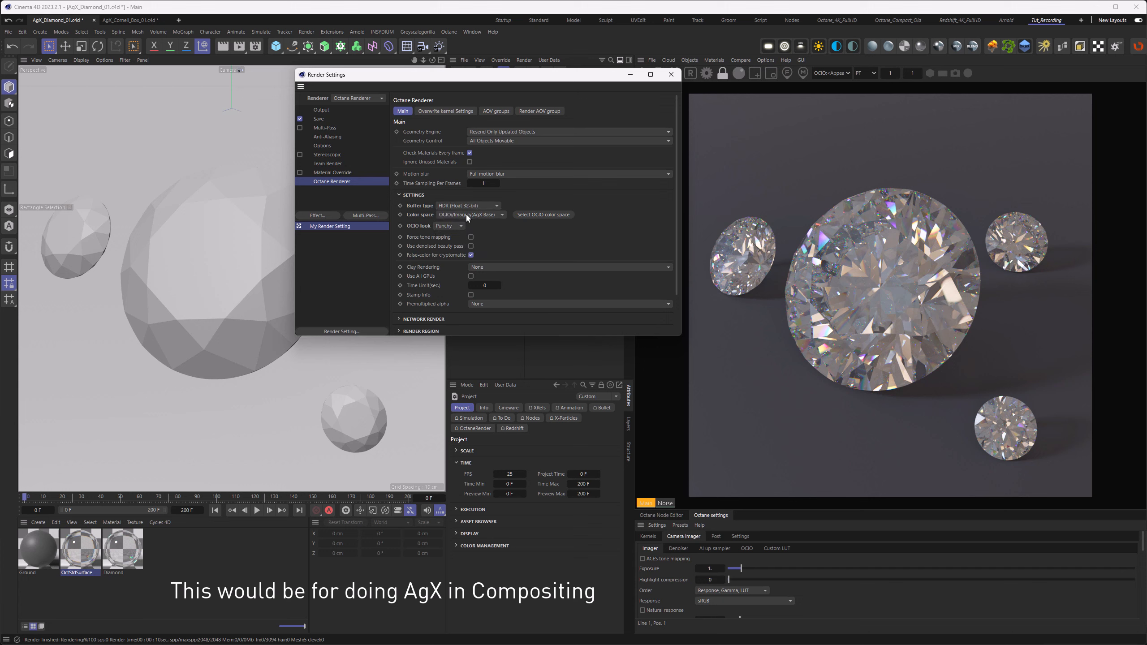
click(466, 214)
click(464, 236)
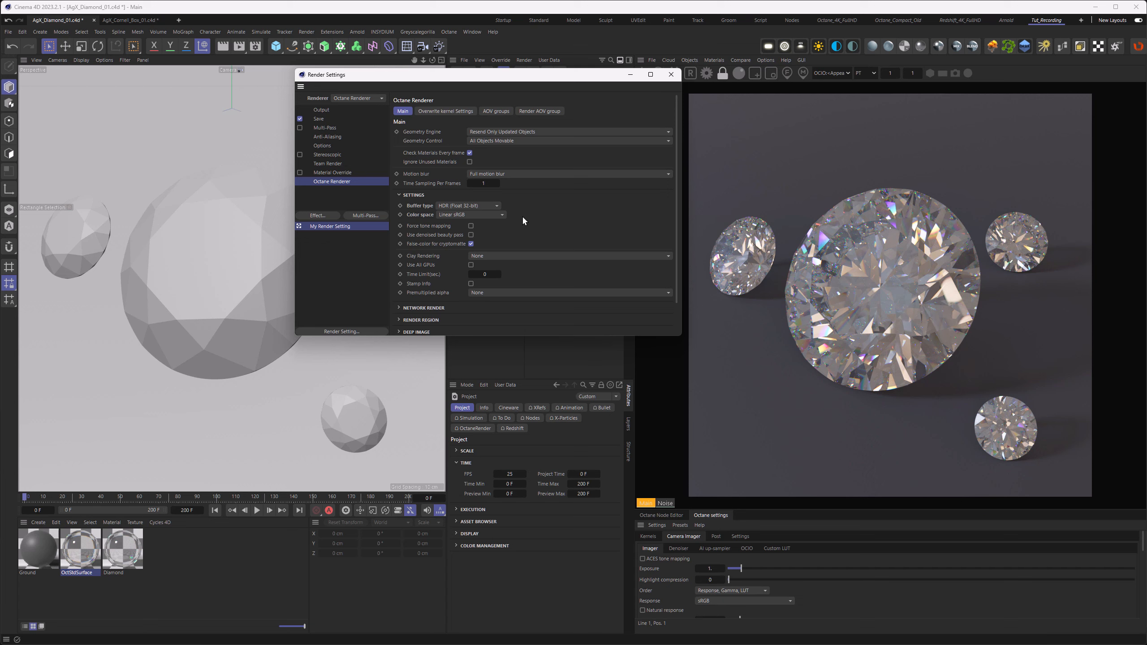
click(484, 214)
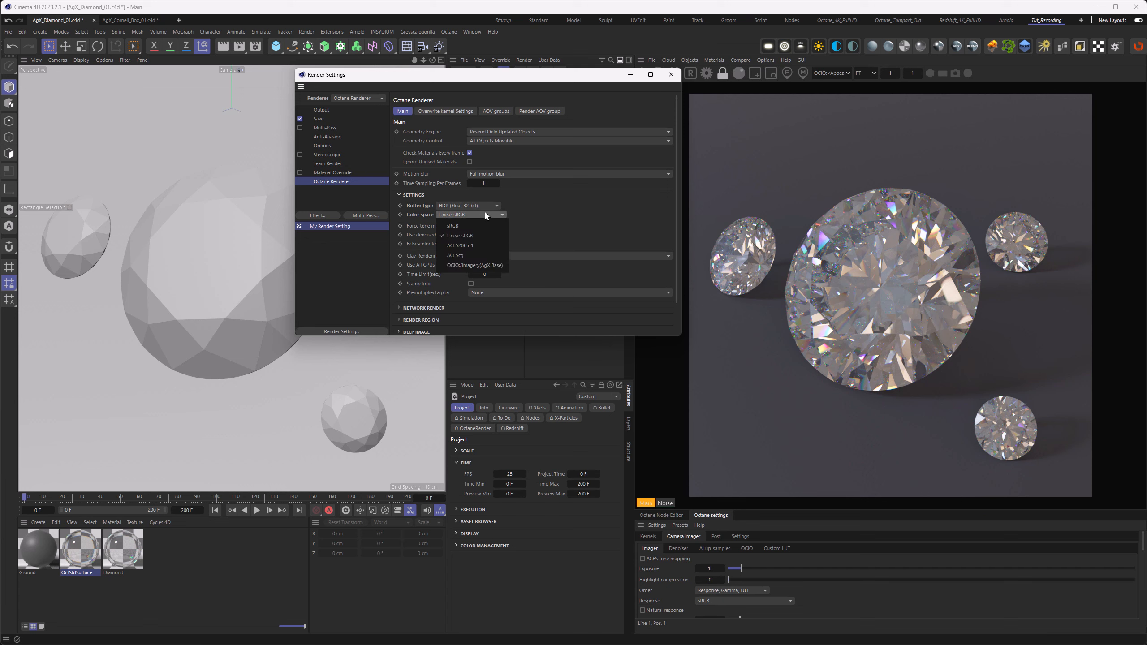
click(475, 253)
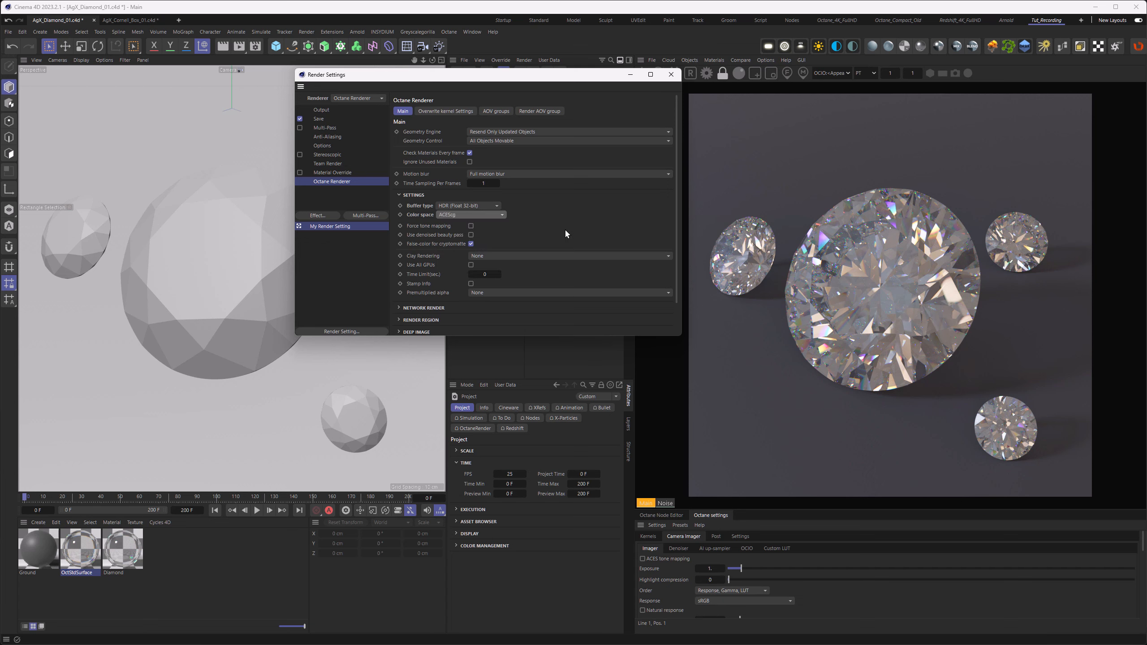
Enable the render AOV group and set its render pass file path to ../Renders/$prj/$prj.
click(538, 111)
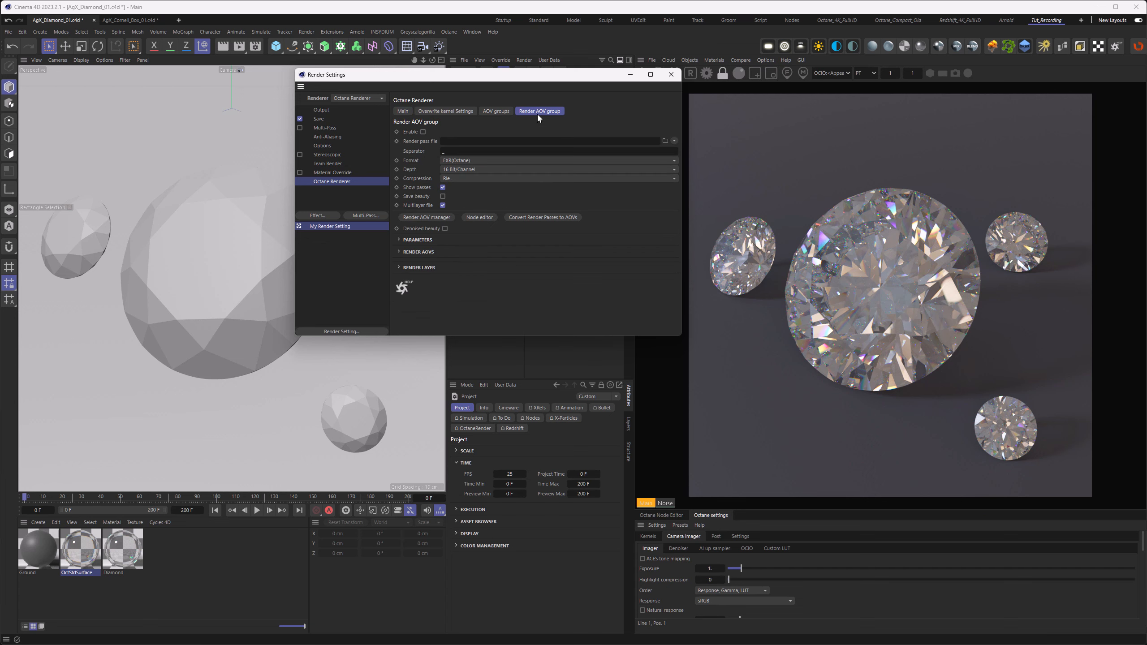
click(423, 131)
click(449, 142)
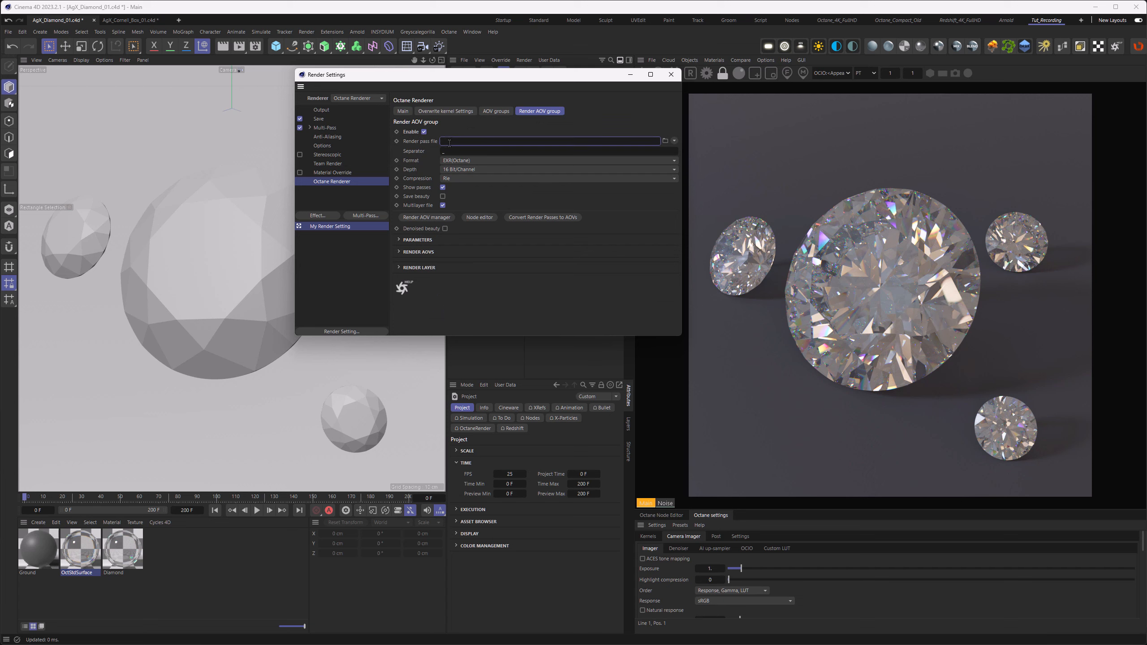
text(../Renders/$prj/$prj)
key(Return)
Set the render pass file's compression to DWAB and enable saving the beauty pass.
click(449, 177)
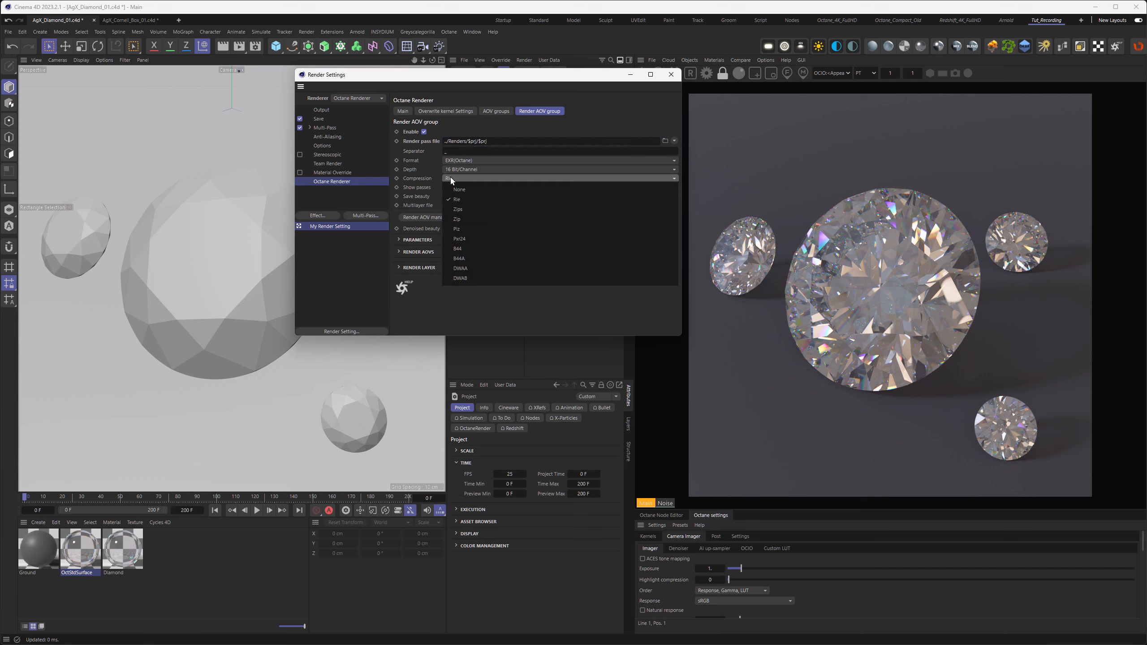
click(469, 277)
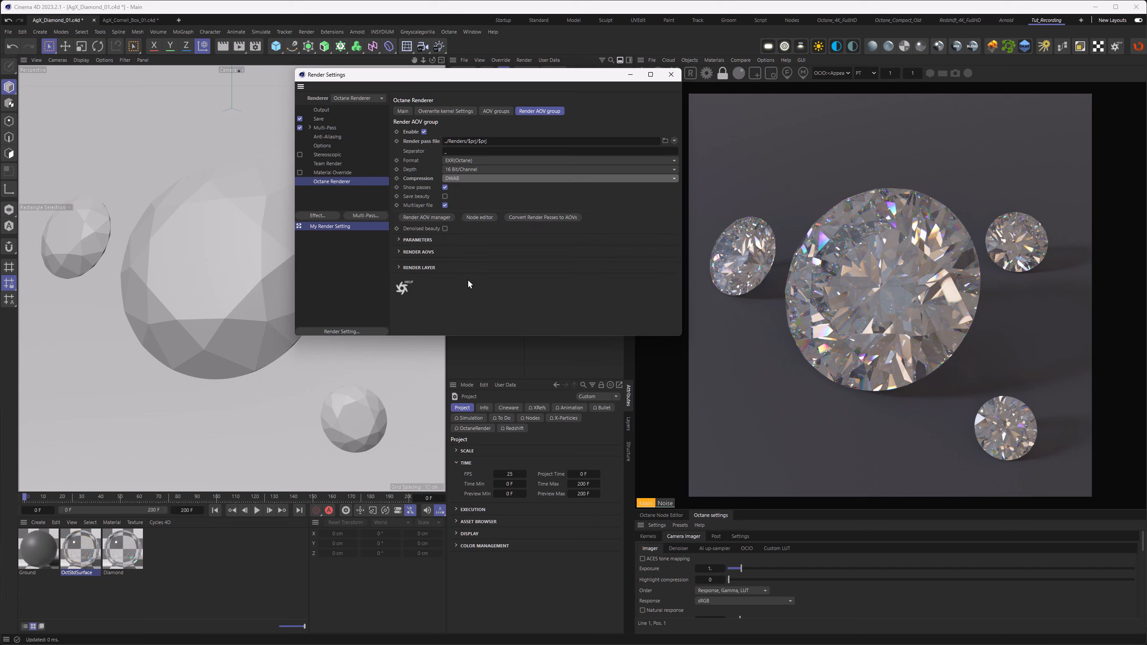
click(445, 197)
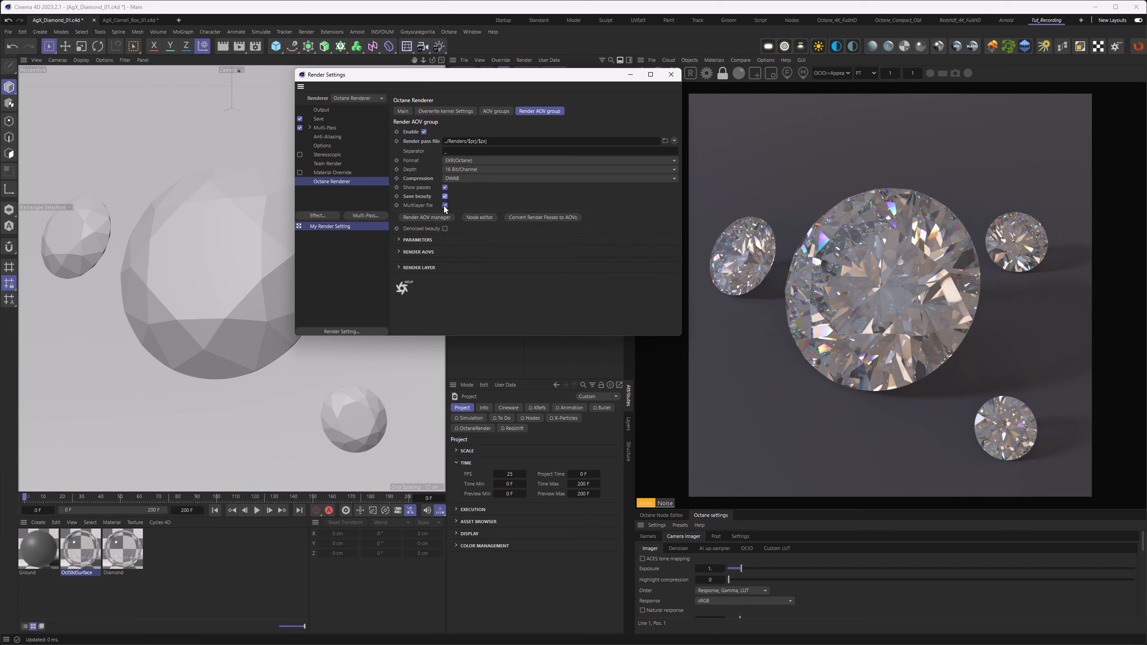
Disable the multilayer file option for the render passes and render the diamonds in the Picture Viewer.
click(445, 206)
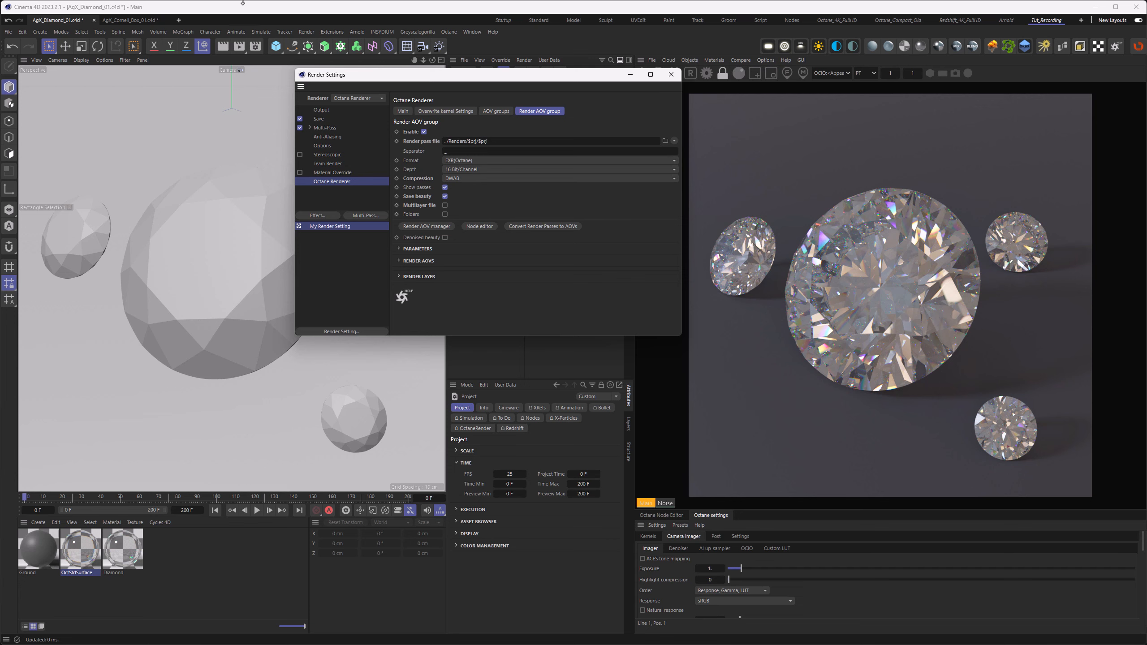
click(238, 46)
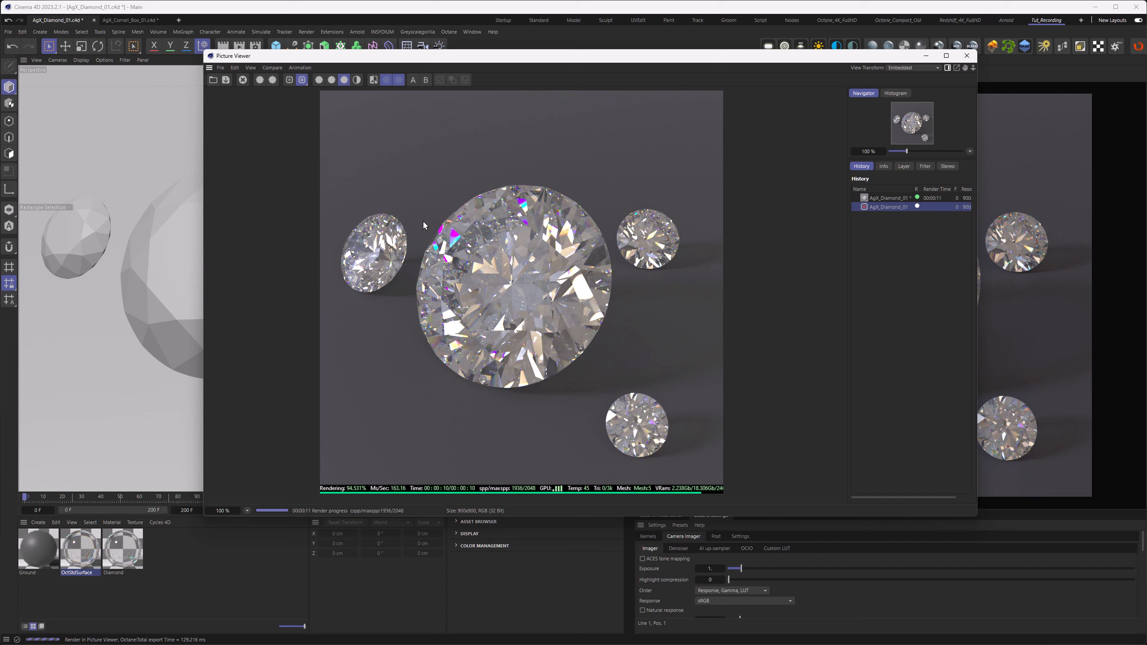
drag(541, 56, 326, 89)
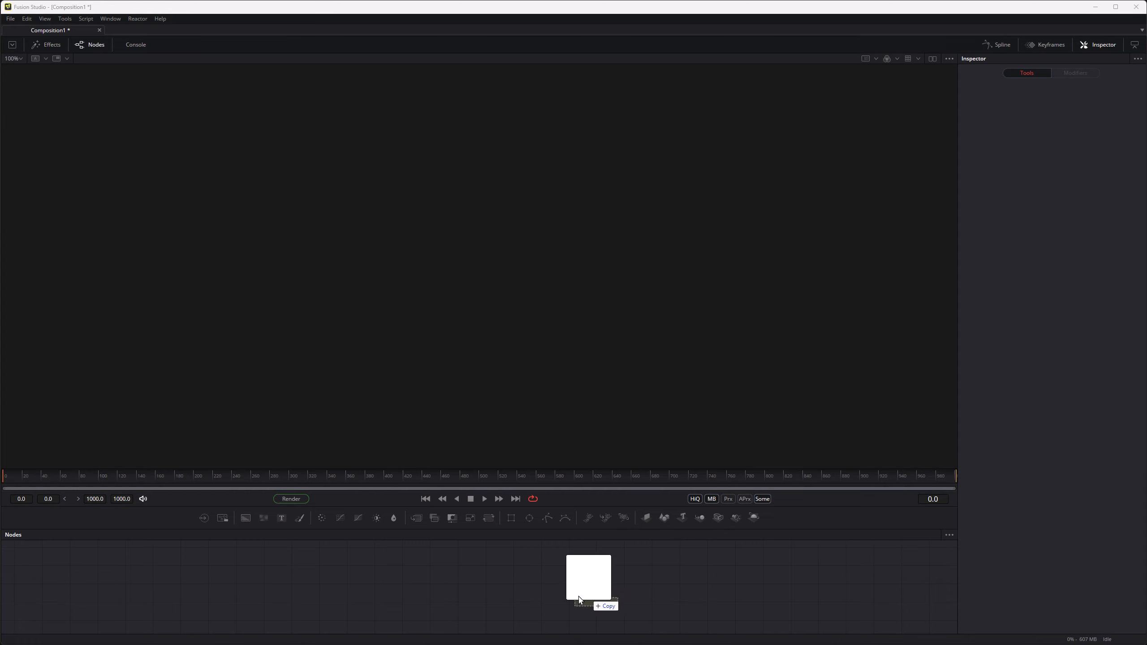
In Fusion Studio, load the AgX_Diamond_01_Main EXR into the viewer, apply the OCIO ColorSpace ViewLUT and open its settings.
drag(593, 596, 506, 397)
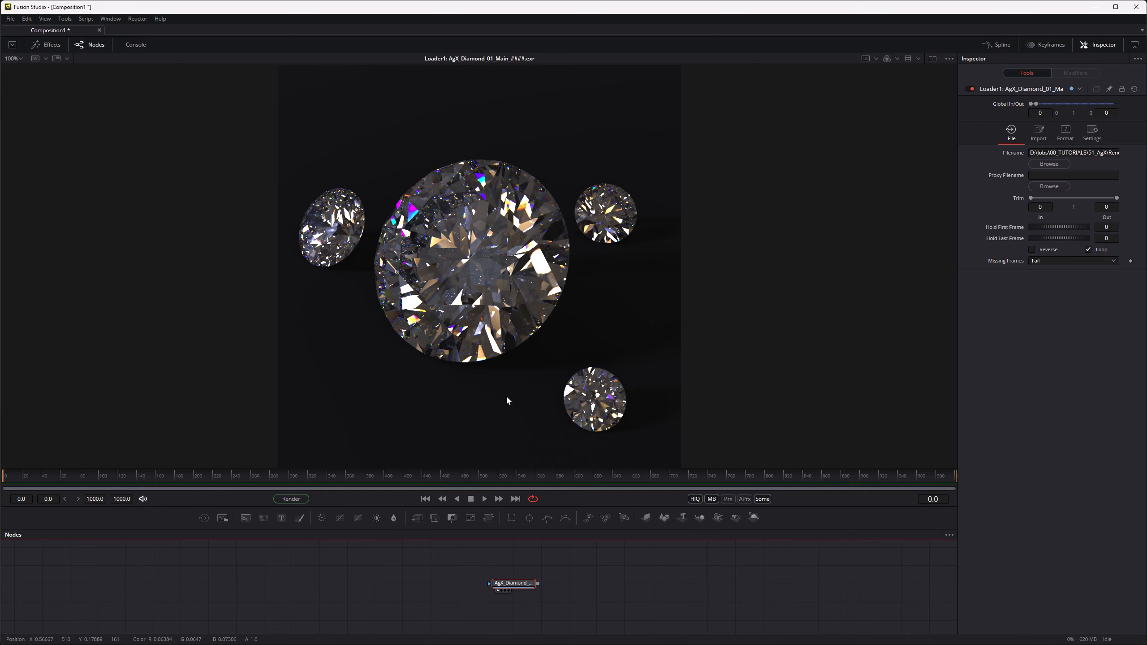
click(918, 58)
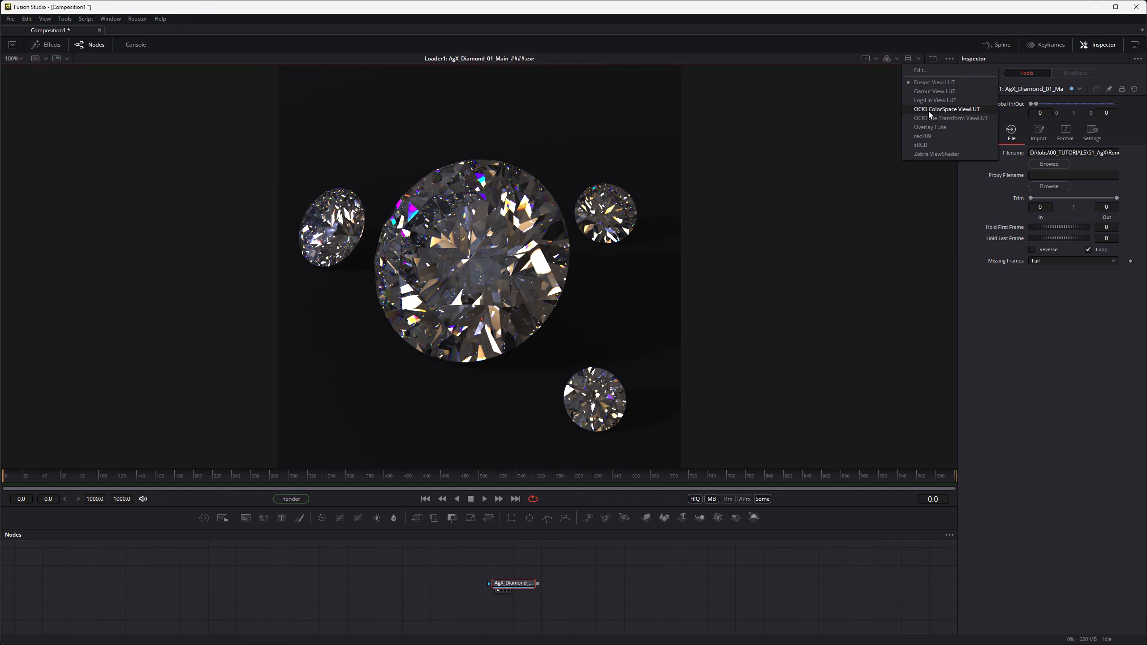
click(928, 110)
click(917, 59)
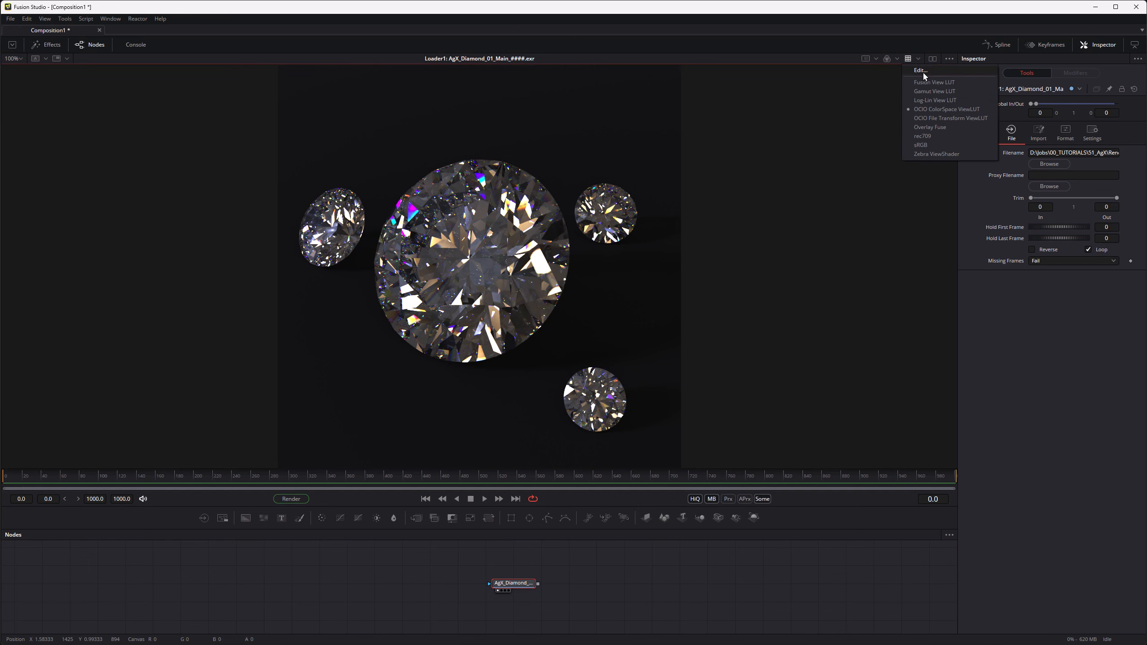
click(923, 70)
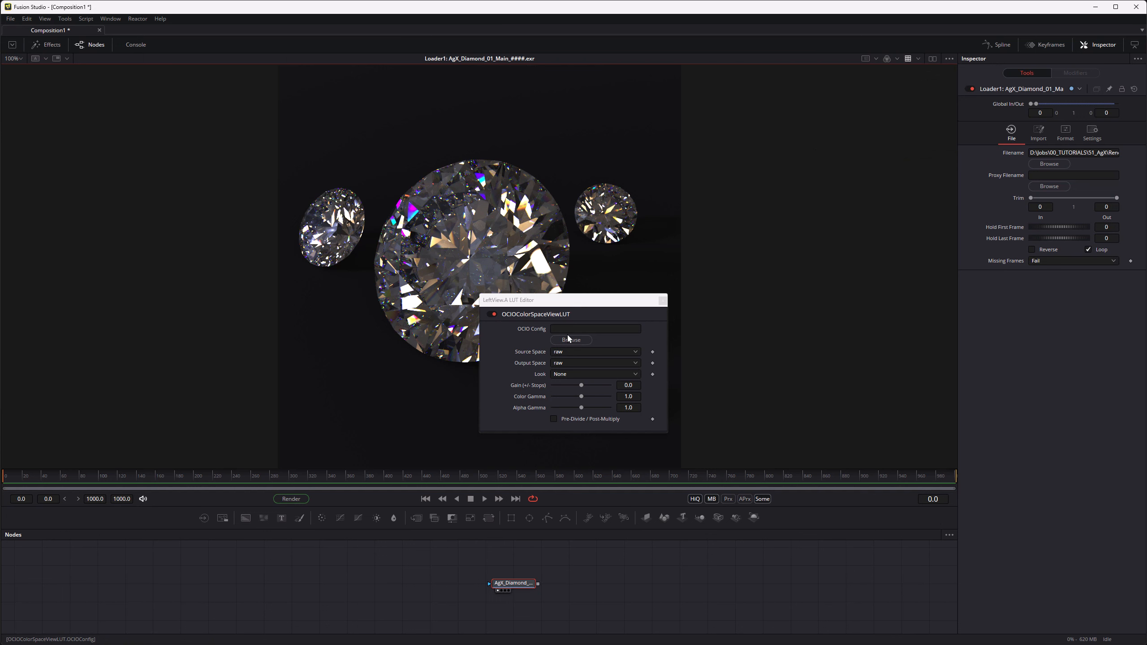
Load config.ocio from the AgX-main folder as the view LUT's OCIO config and look through its source spaces.
click(571, 339)
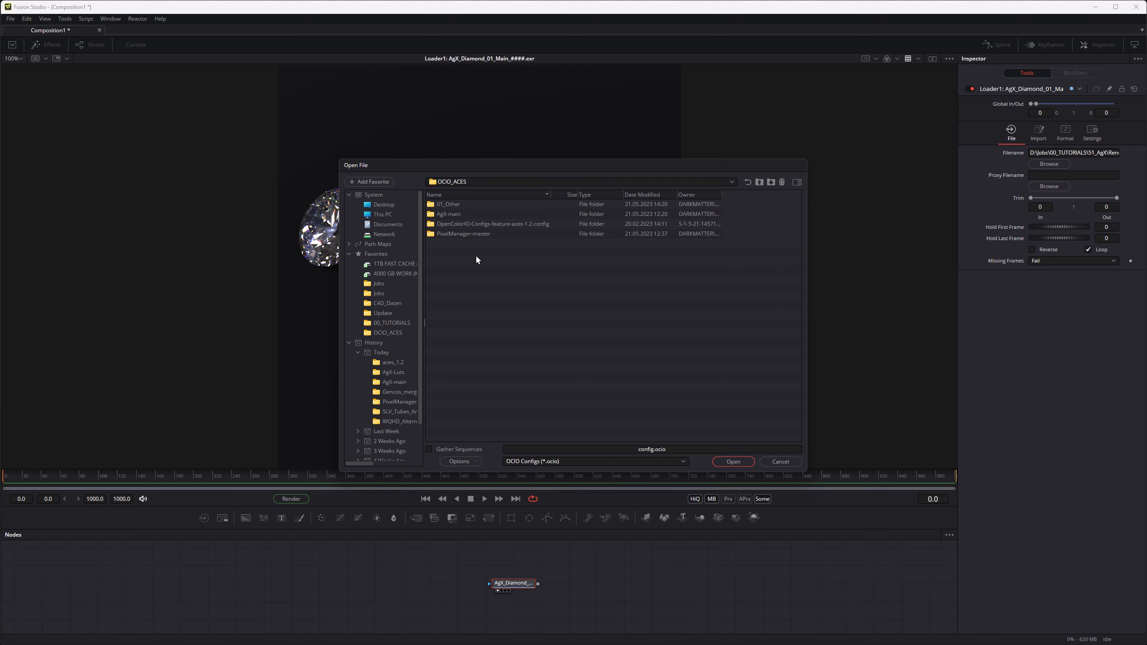
double_click(484, 224)
double_click(442, 206)
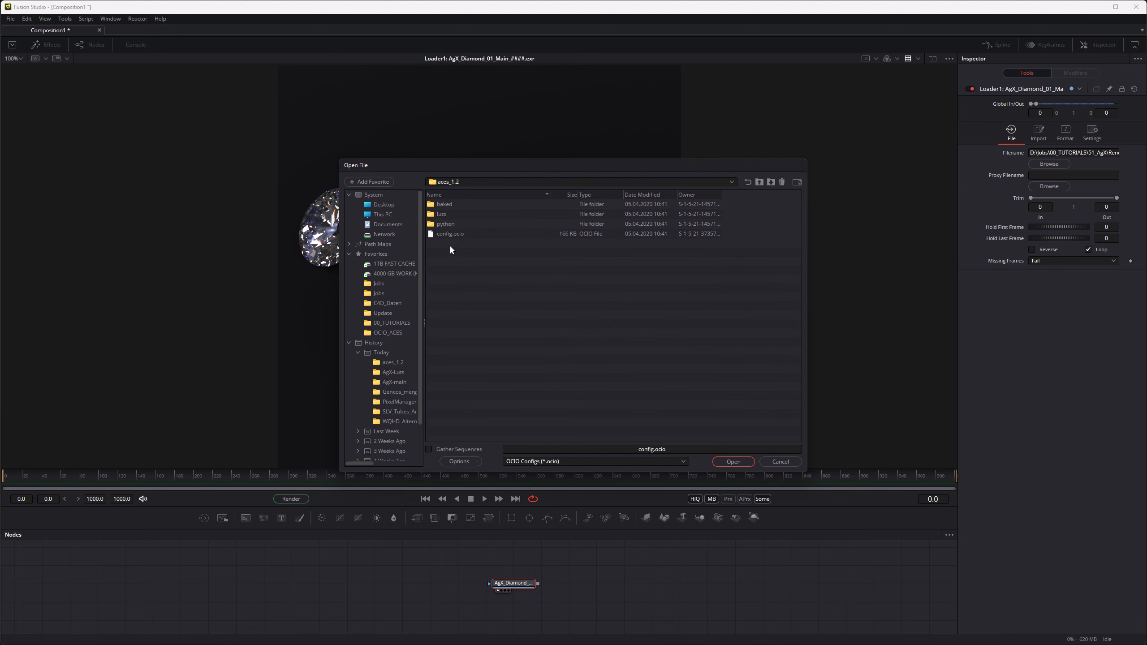
click(744, 182)
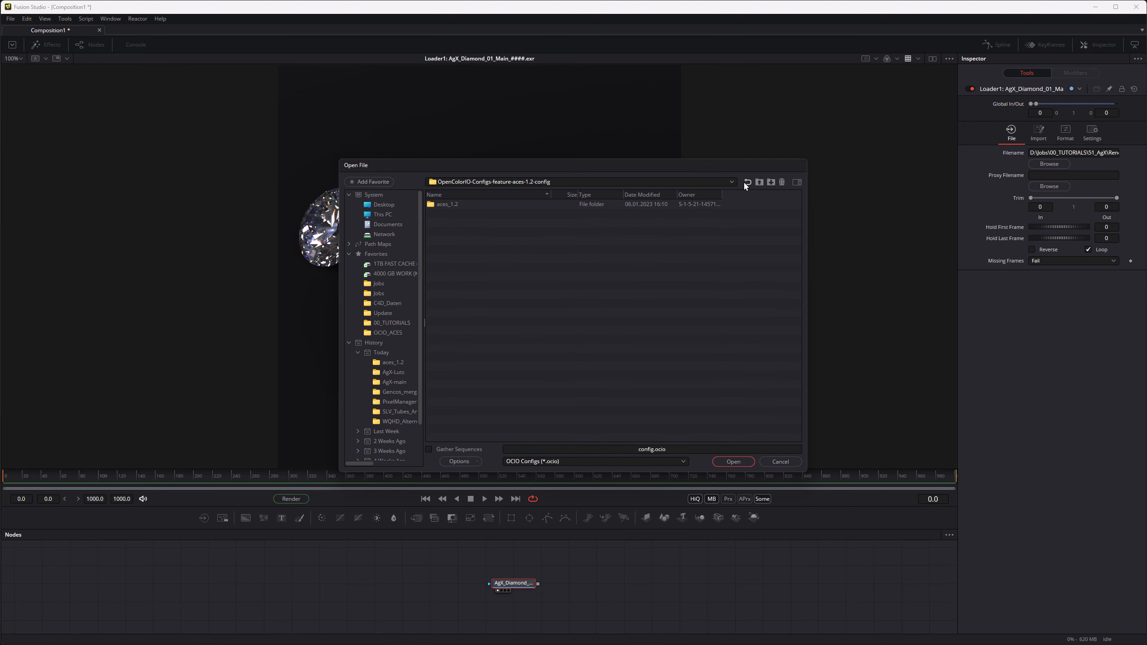
click(745, 182)
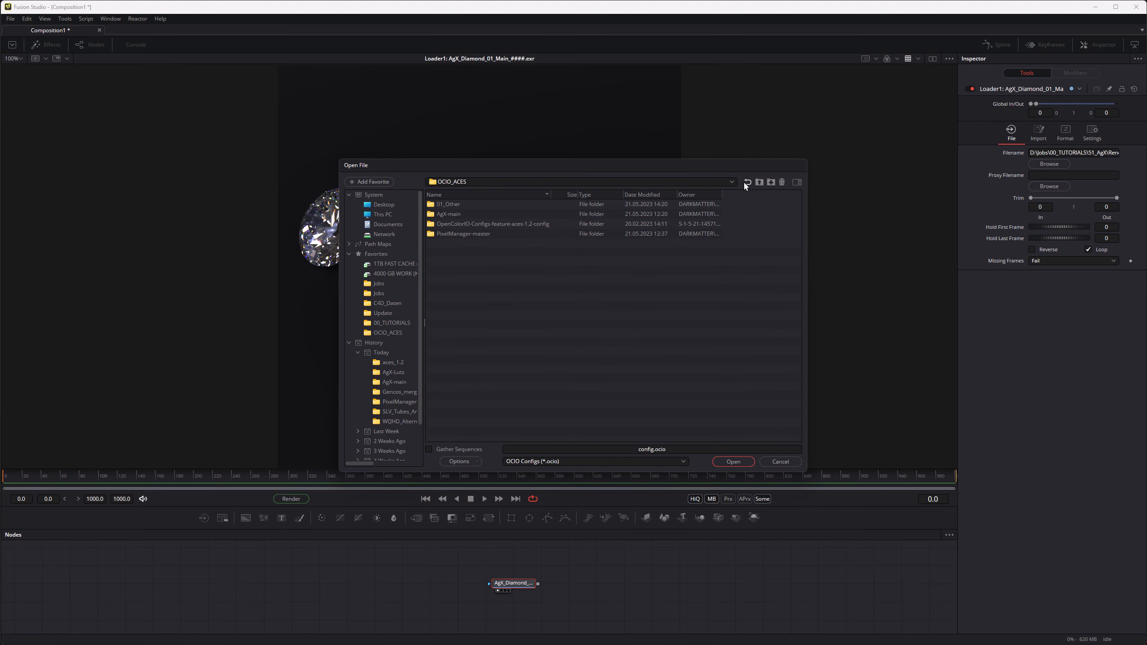
double_click(449, 214)
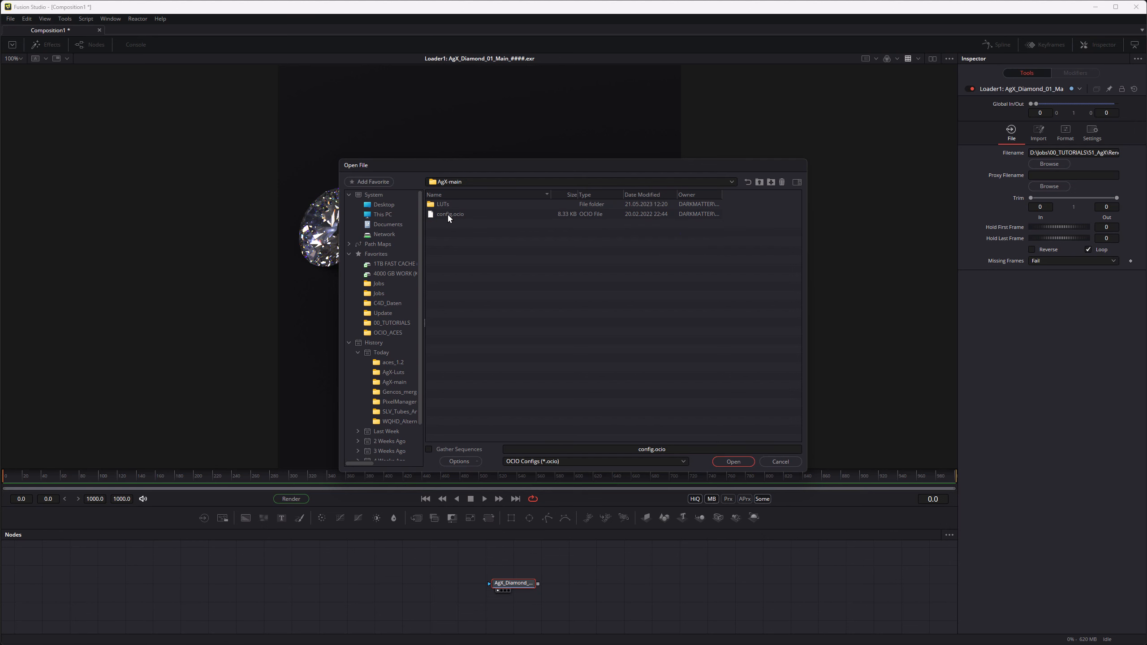
double_click(449, 214)
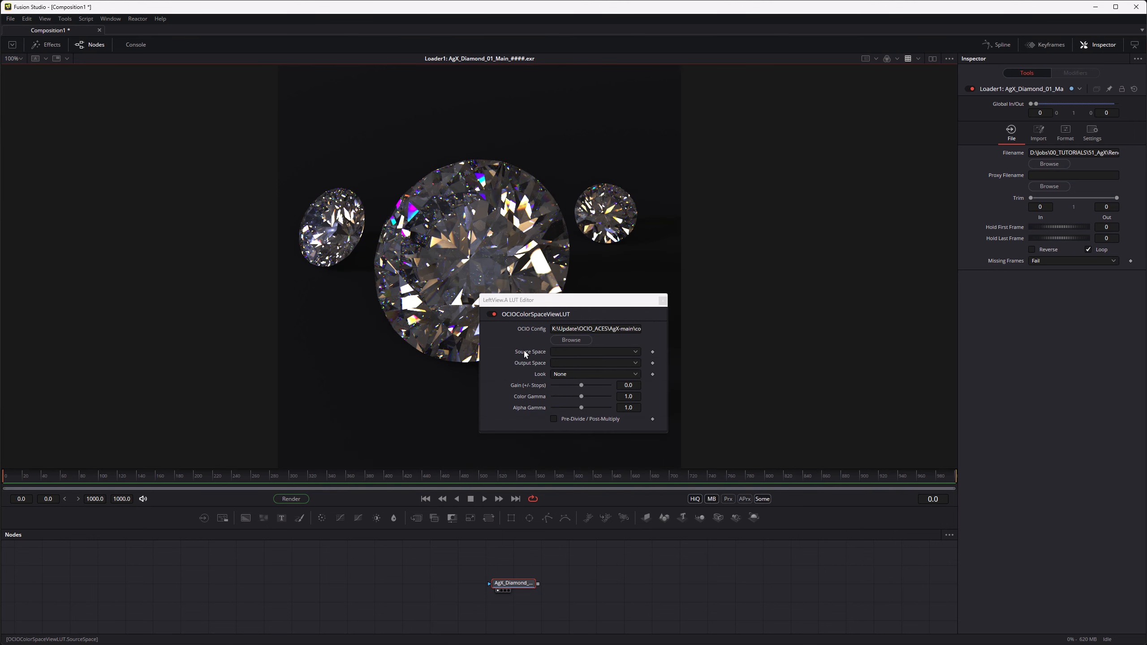
click(584, 351)
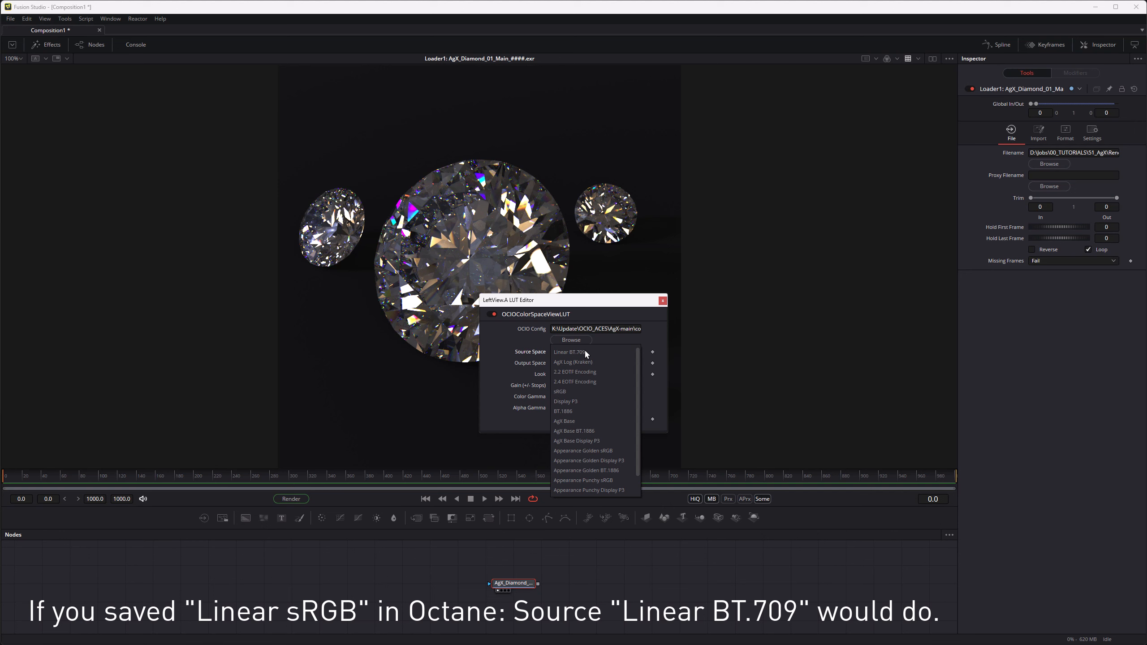
scroll(605, 444, down, 1)
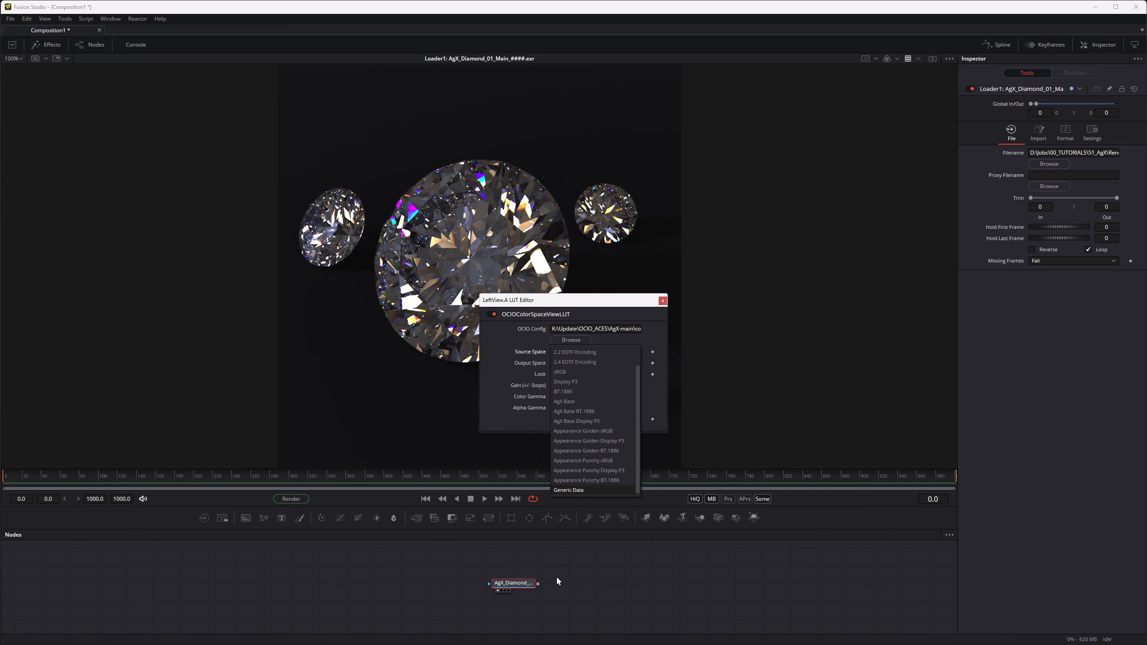
Load config.ocio from the PixelManager-master folder as the view LUT's OCIO config.
click(570, 340)
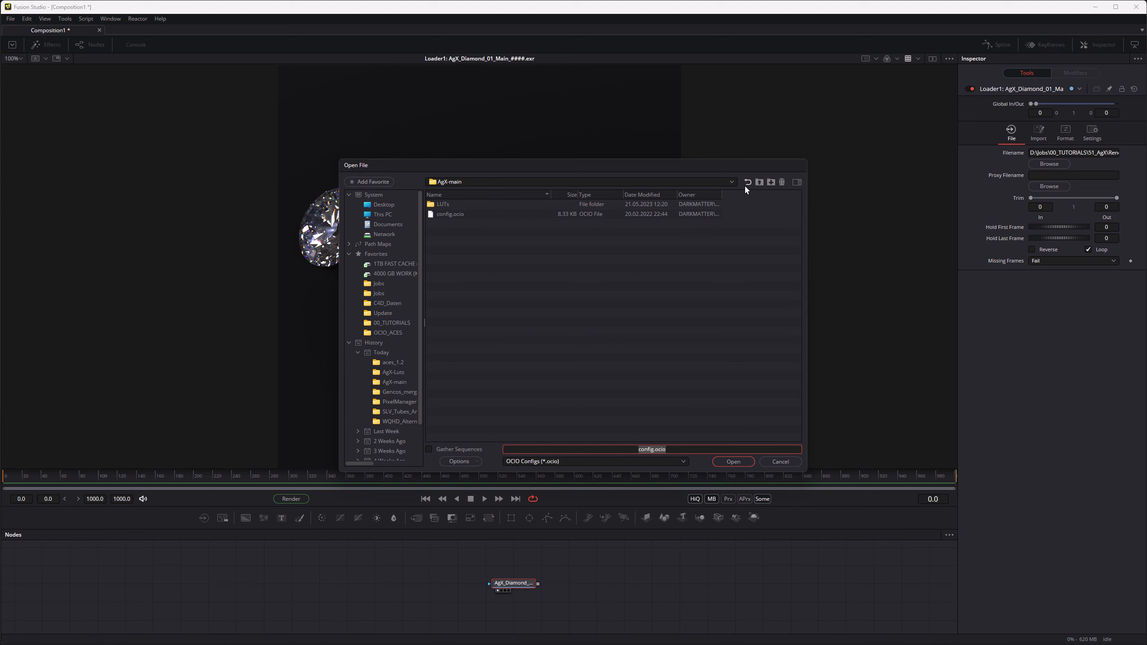
click(758, 182)
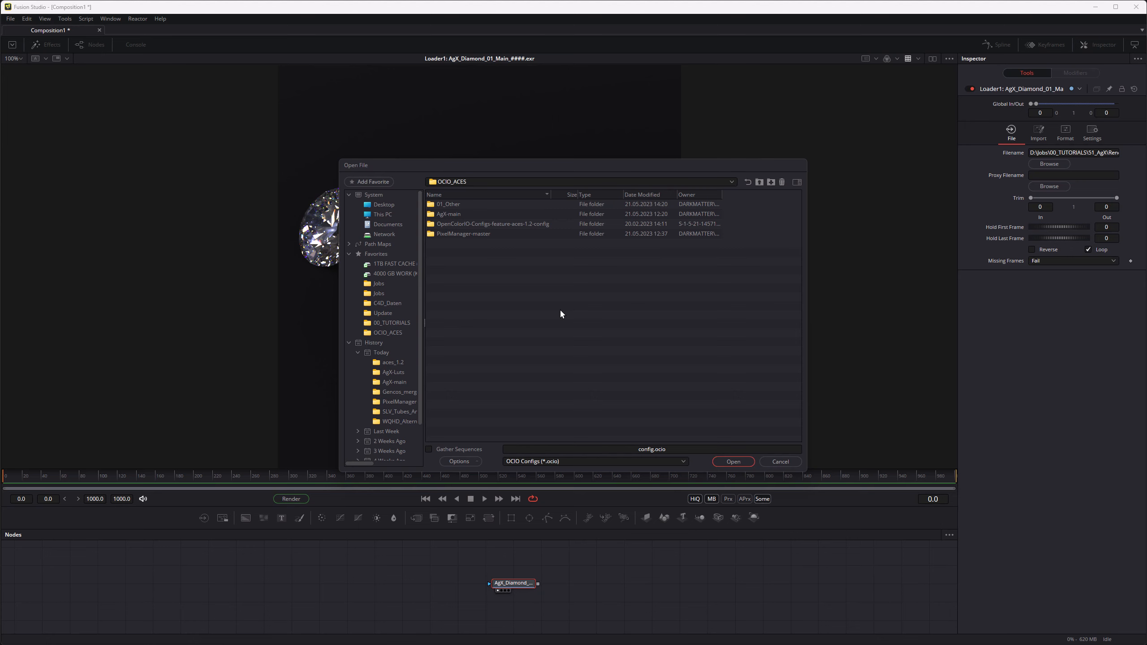
double_click(471, 233)
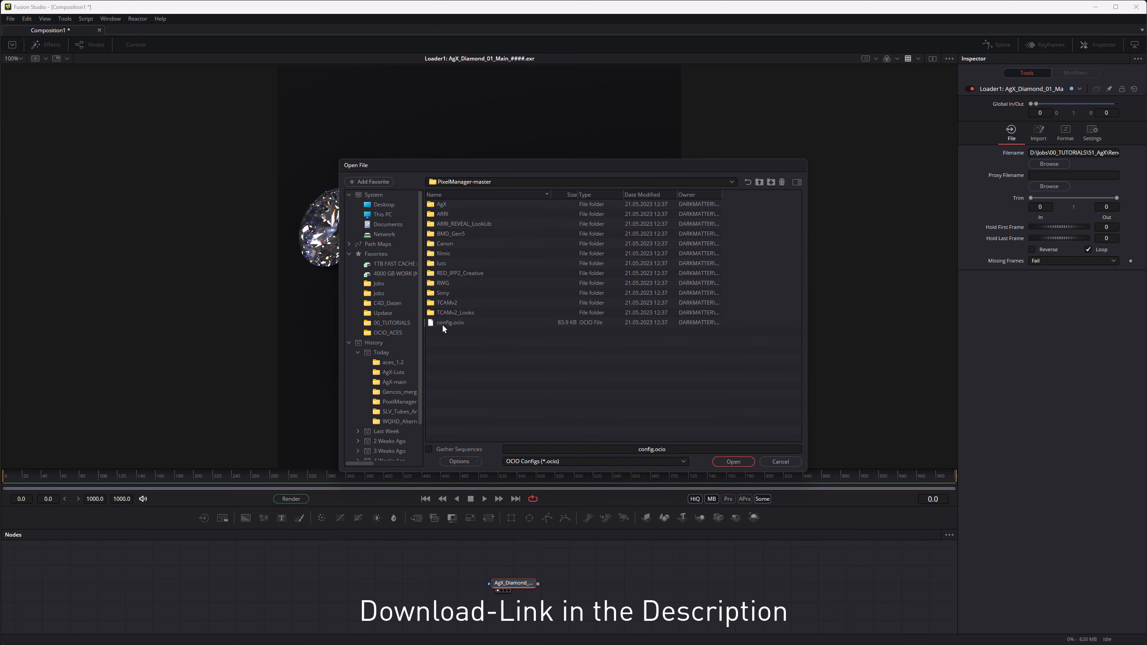
double_click(443, 324)
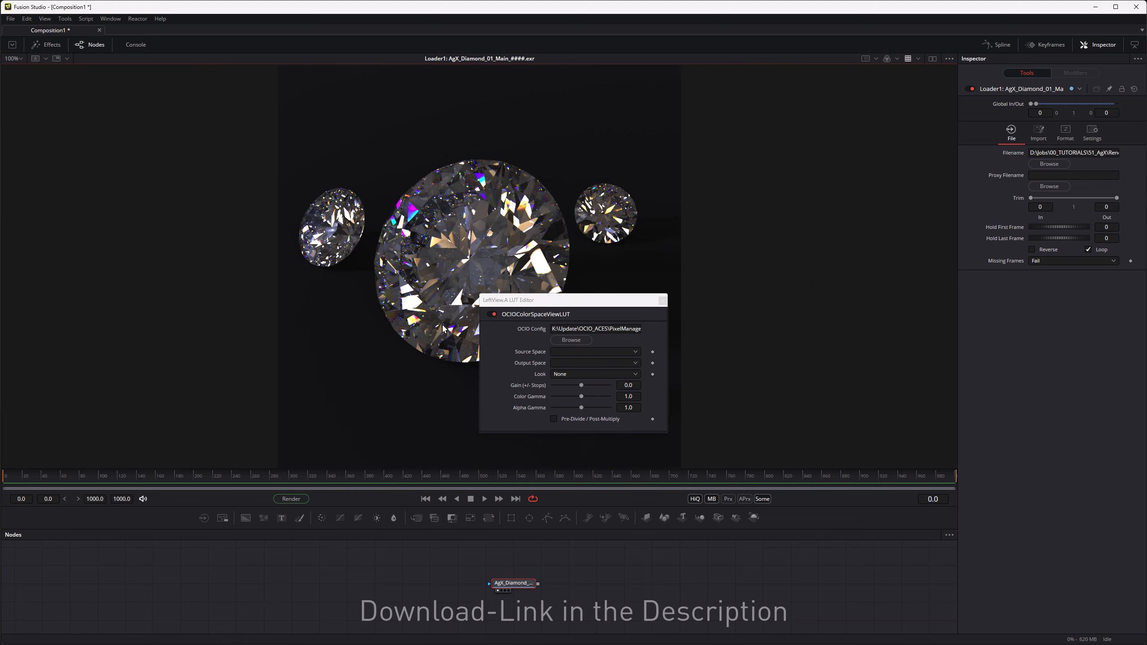
Set the view LUT's source space to Linear ACES - AP1 and output space to AgX Base, and close its editor.
click(585, 351)
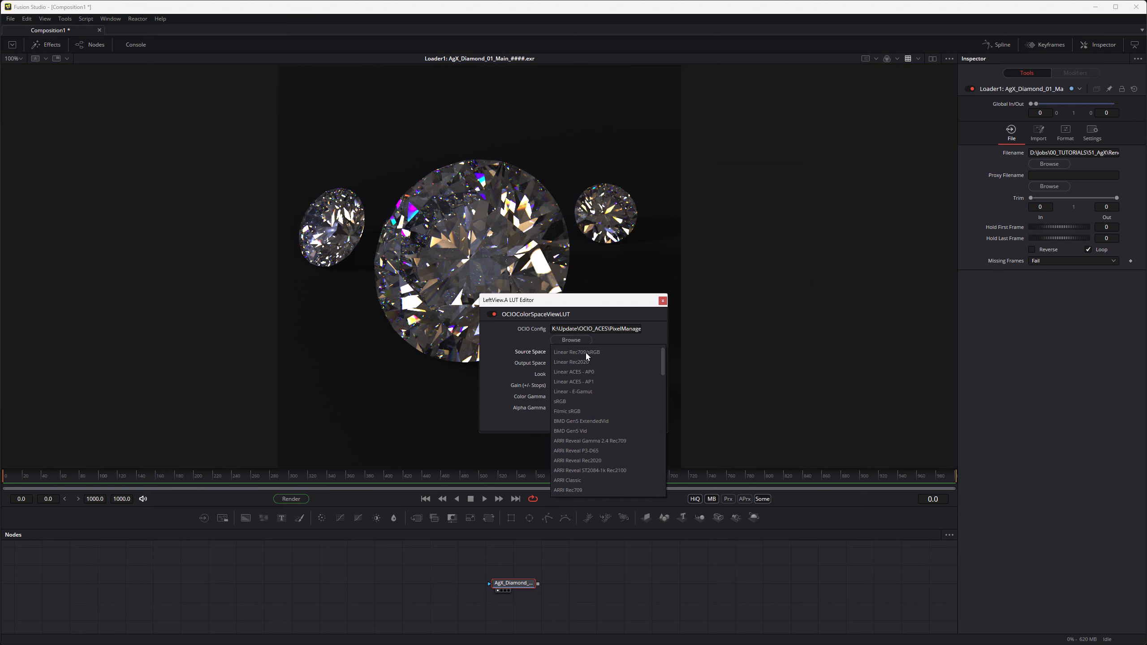
click(601, 381)
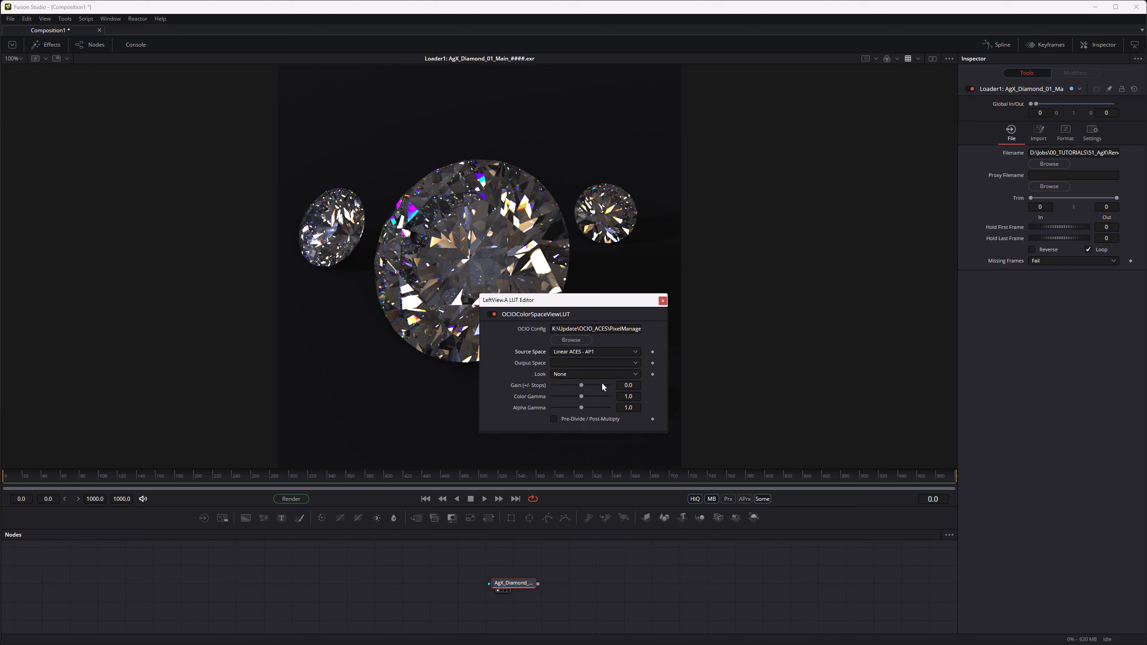
click(600, 353)
scroll(603, 422, down, 3)
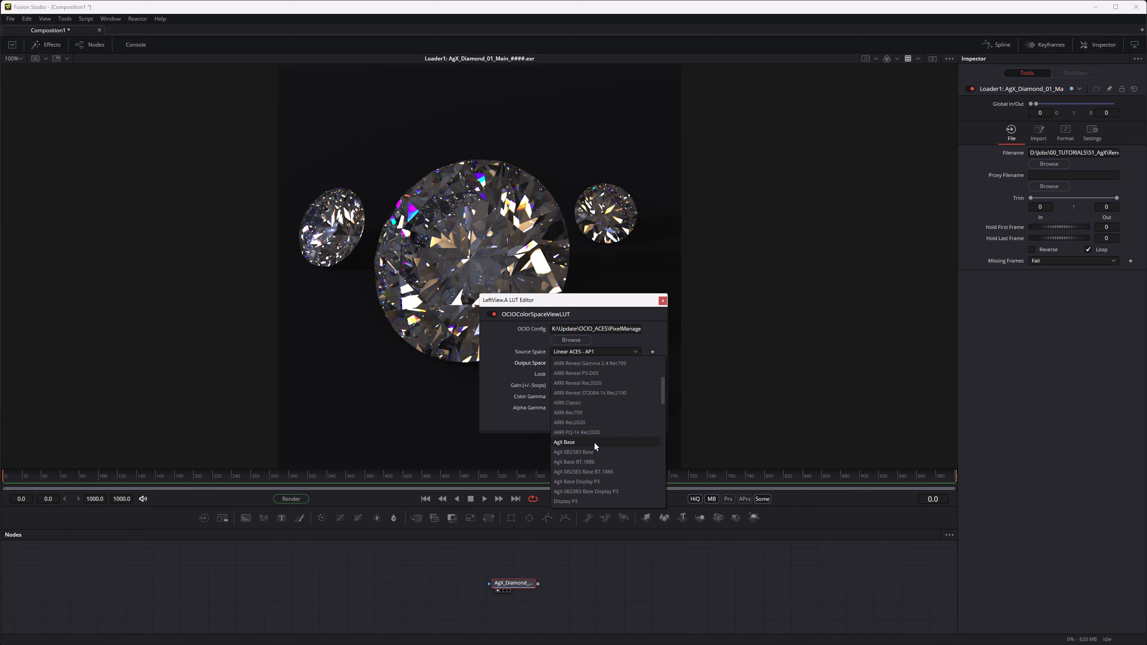
click(593, 441)
click(663, 300)
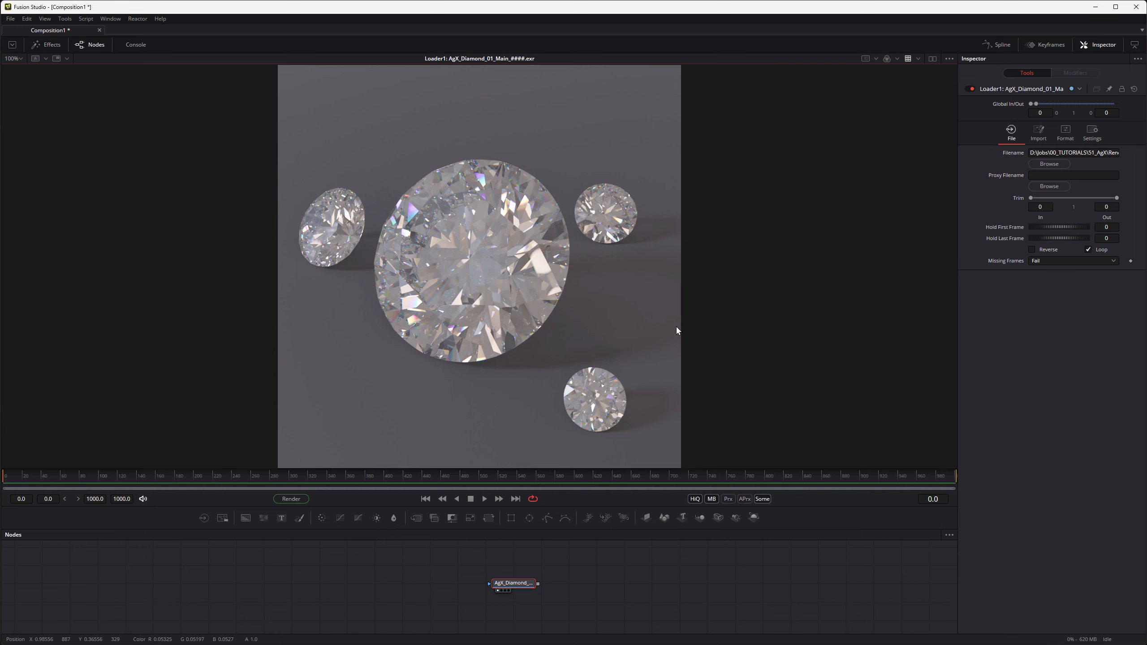
Add a Color Corrector node after the diamond loader and show its output in the viewer.
middle_drag(605, 591, 540, 592)
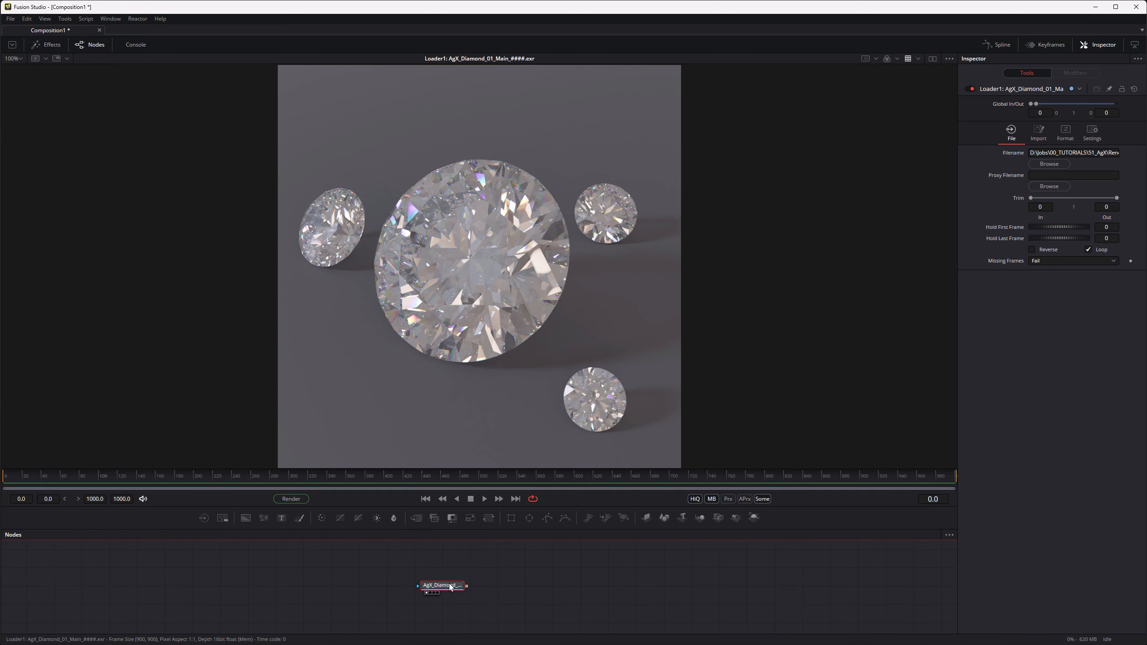
key(shift+space)
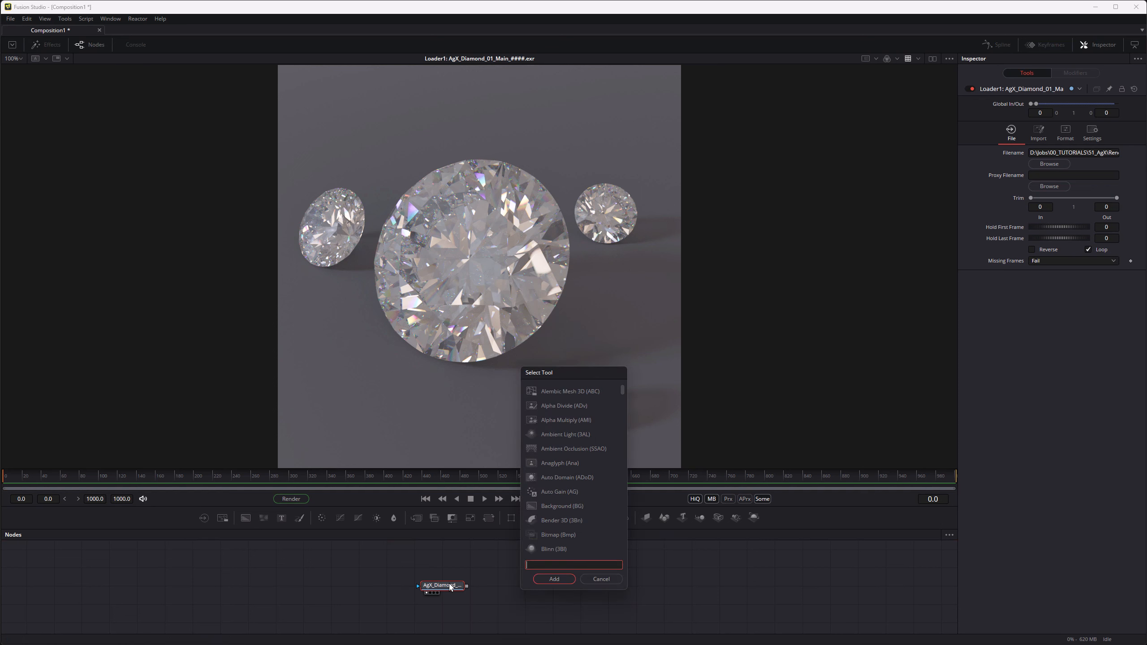
text(cc)
key(Return)
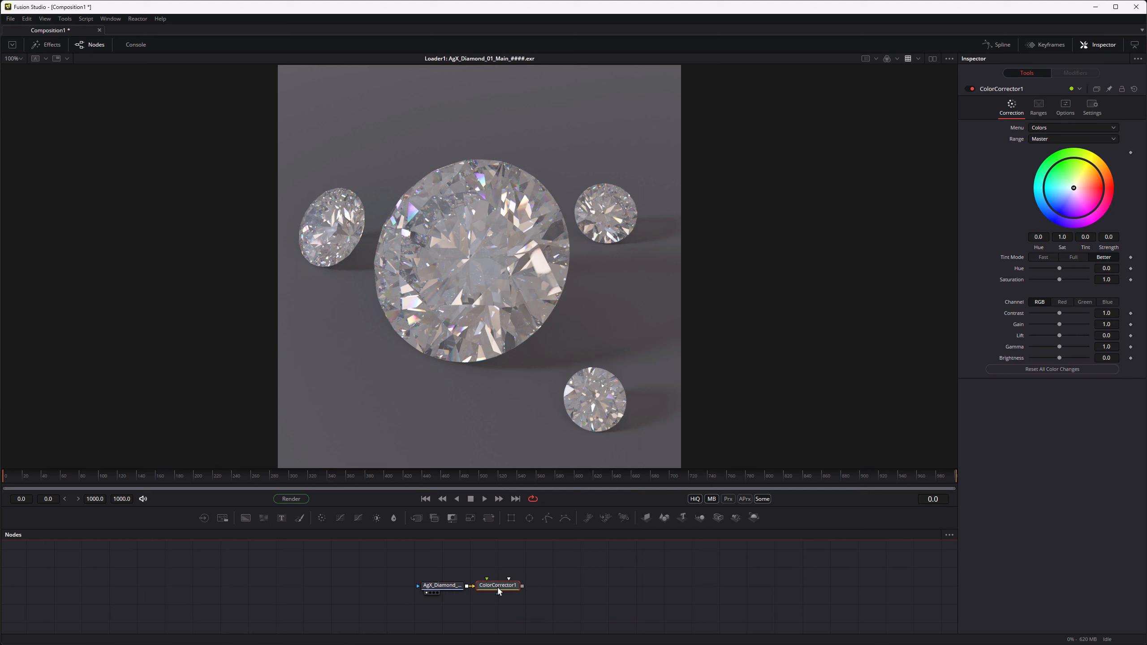
key(1)
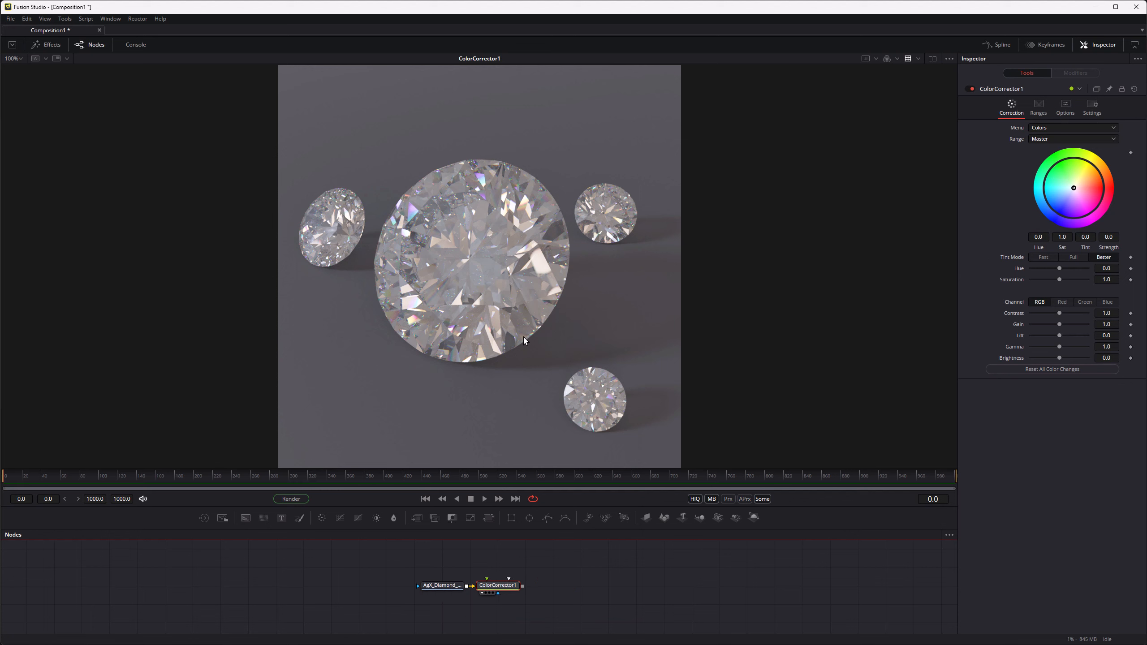
Set the Color Corrector's master gamma to 0.75 and gain to 1.25.
click(1113, 347)
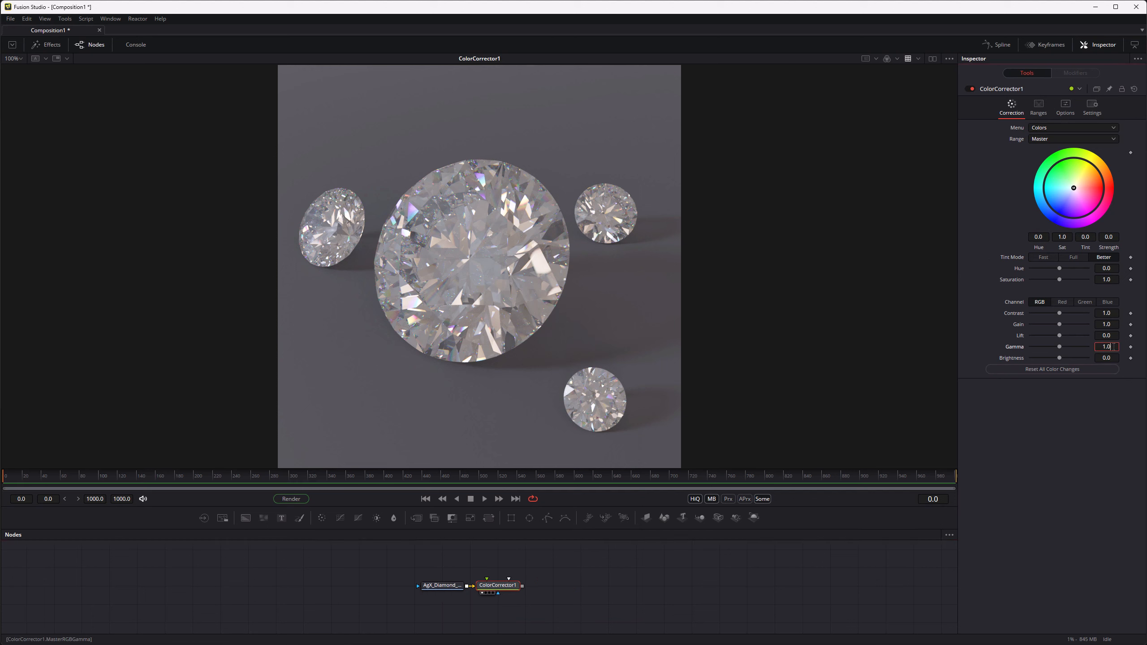
key(Down)
key(Down)
key(Down)
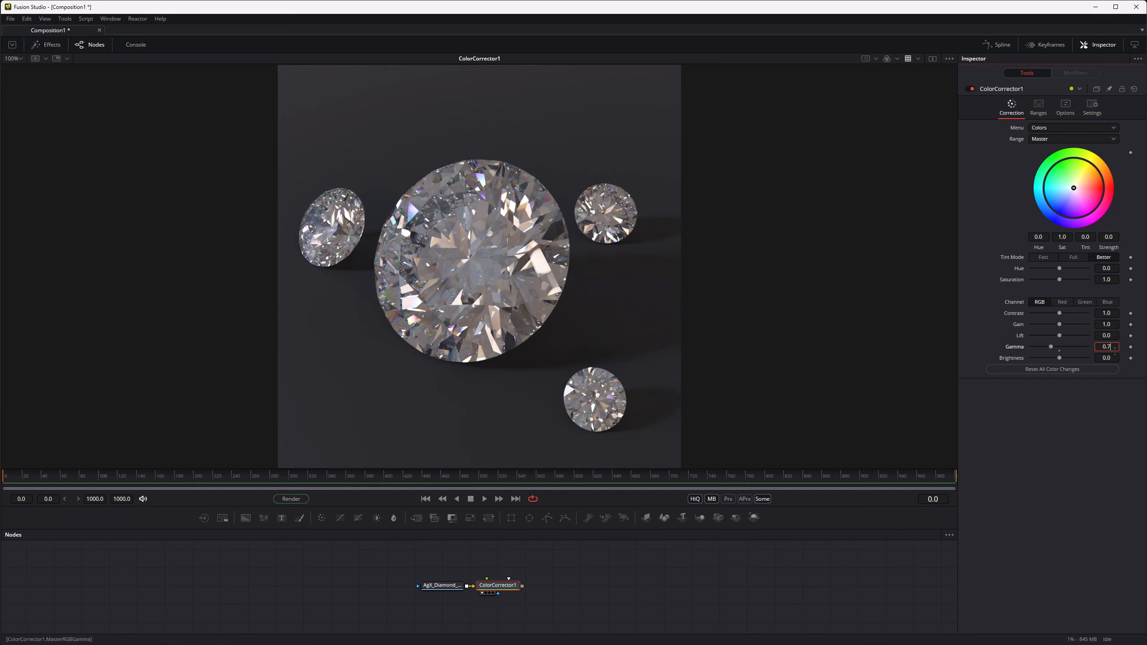
text(5)
key(Tab)
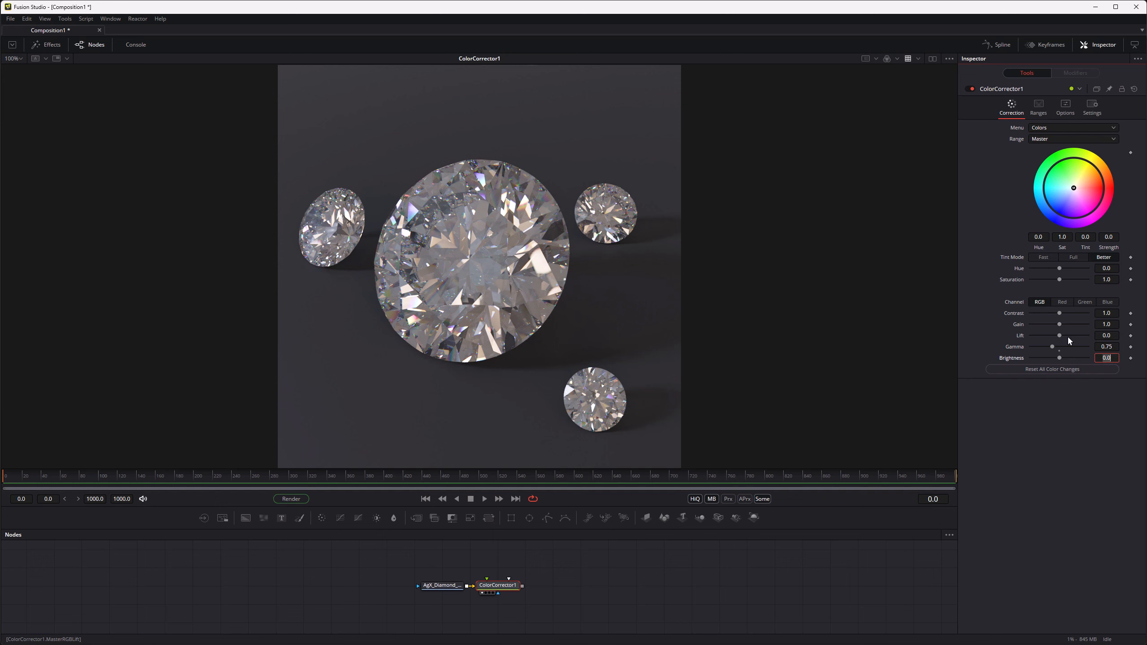
click(1107, 323)
text(1.25)
key(Tab)
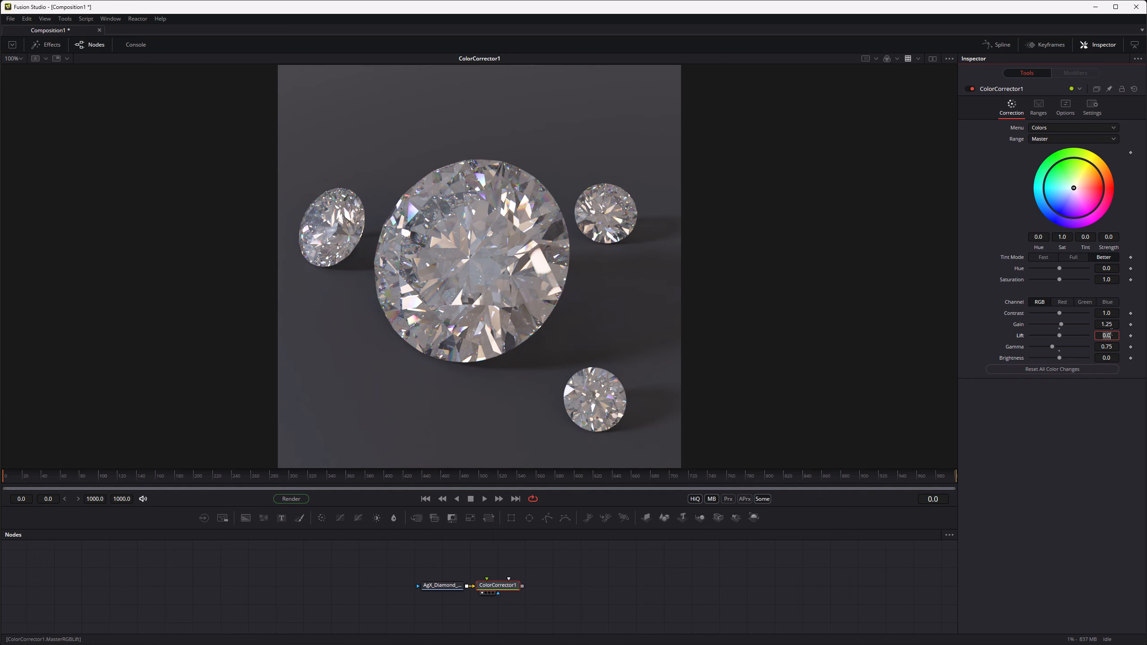